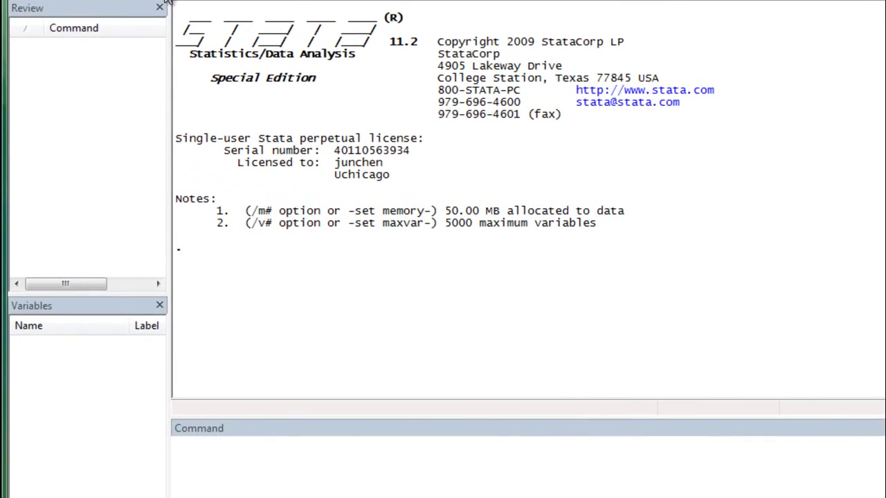
Open 'sample Do file' and run it all to load gss7210_r1_1.dta and create religRecoded
left_click(234, 44)
left_click(52, 3)
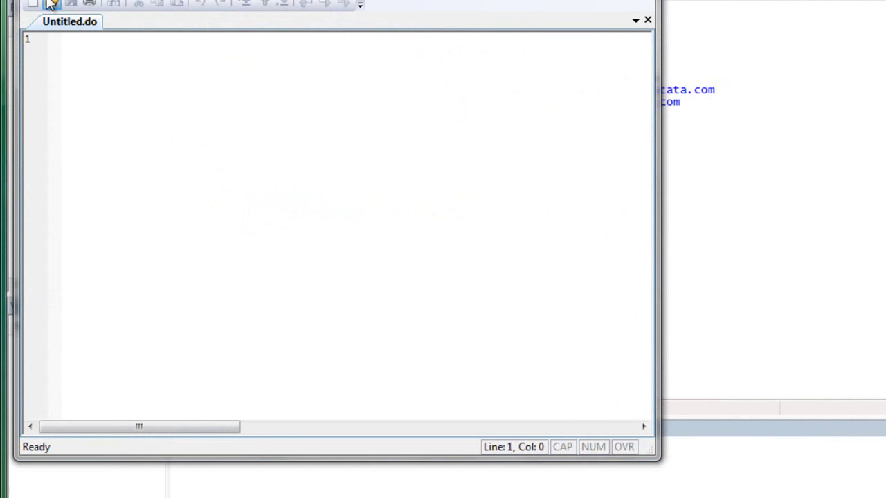
double_click(257, 111)
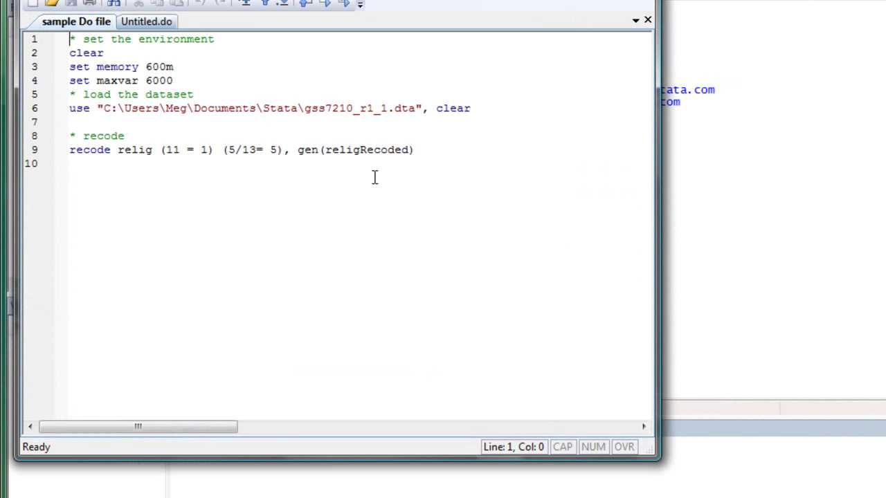
key("ctrl+a")
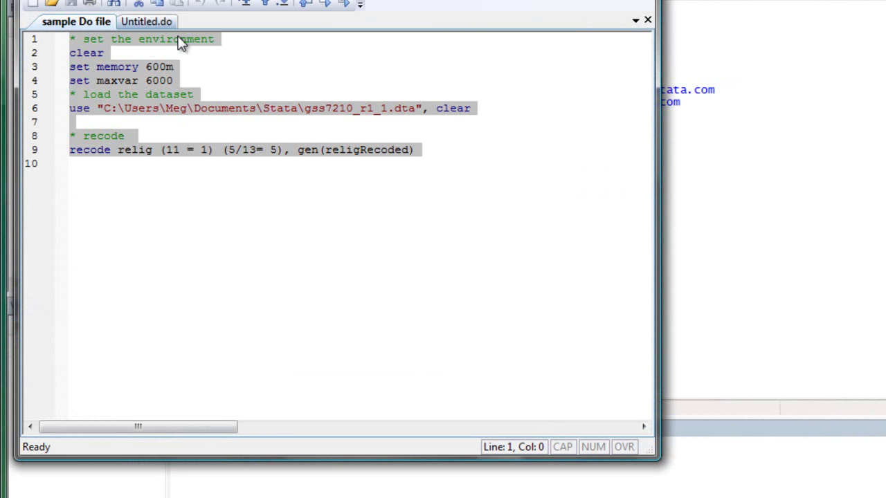
key("ctrl+d")
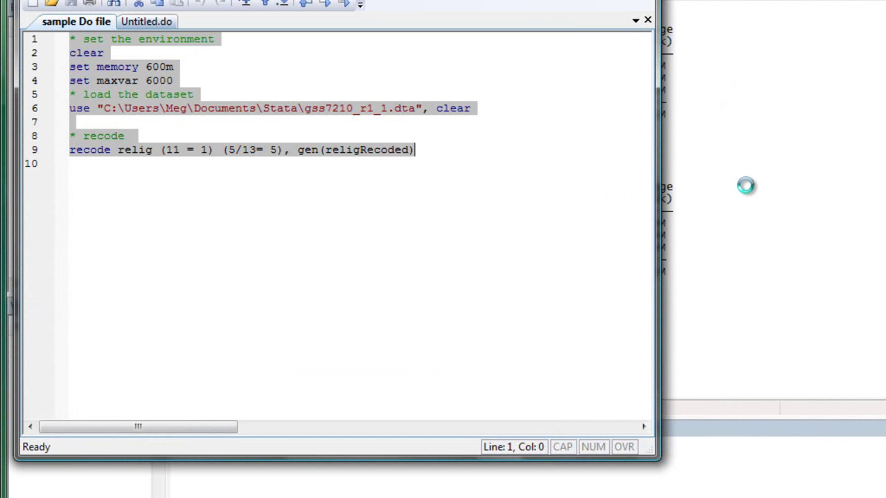
left_click(717, 191)
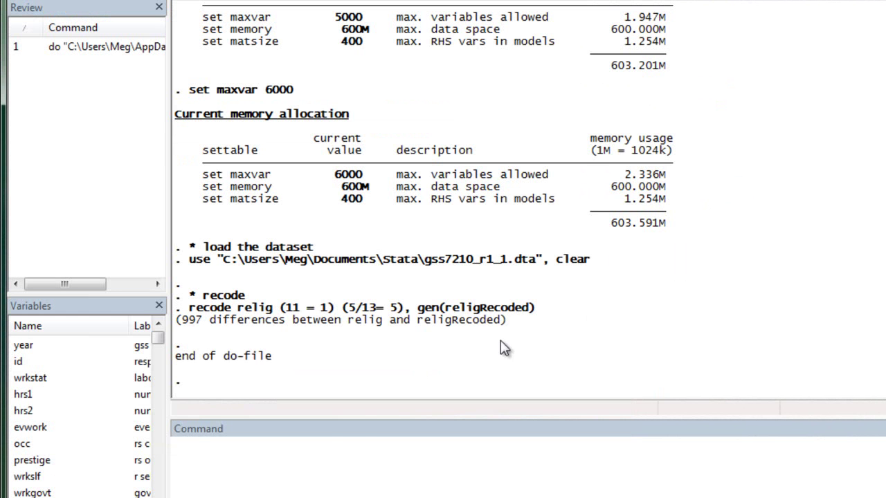
Run 'tab relig religRecoded' to compare the original and recoded religion categories
left_click(341, 447)
type("tab rec")
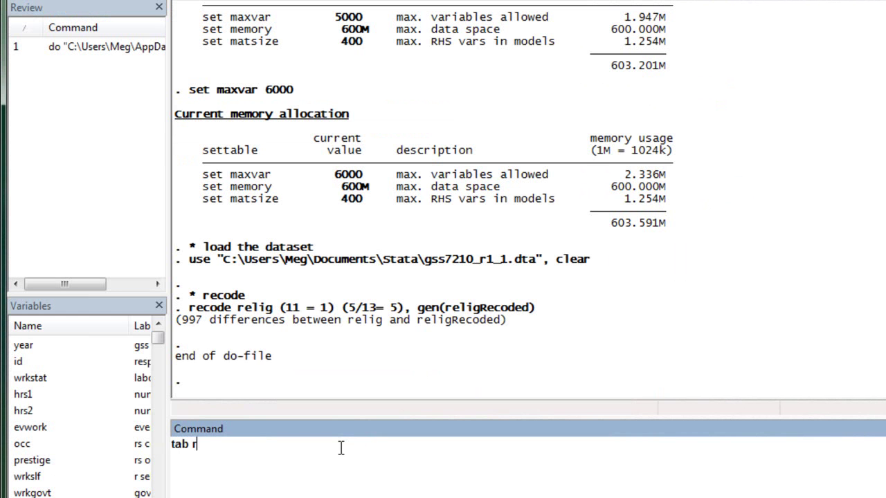
key("BackSpace")
key("BackSpace")
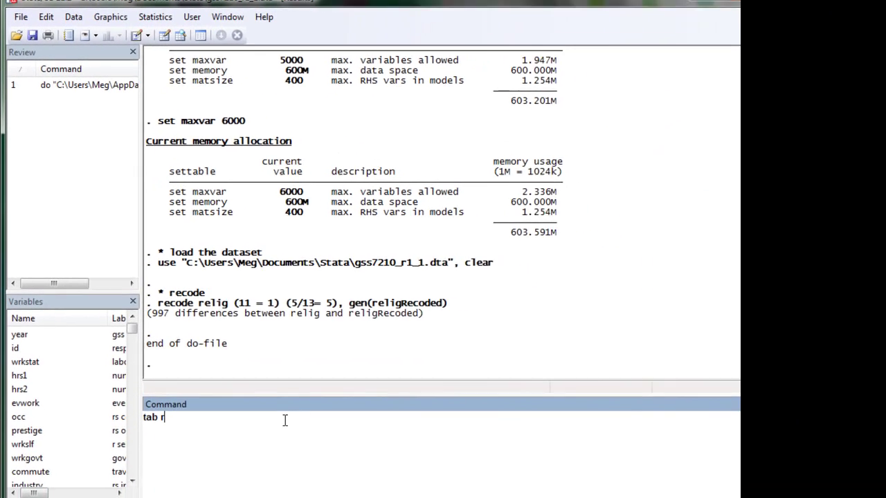
type("elig religRecoded")
key("Return")
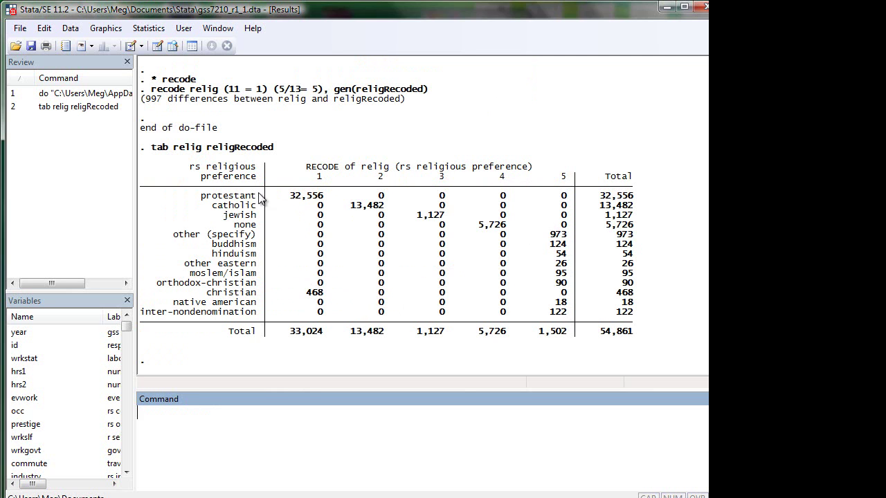
left_click_drag(142, 90, 430, 89)
left_click(431, 88)
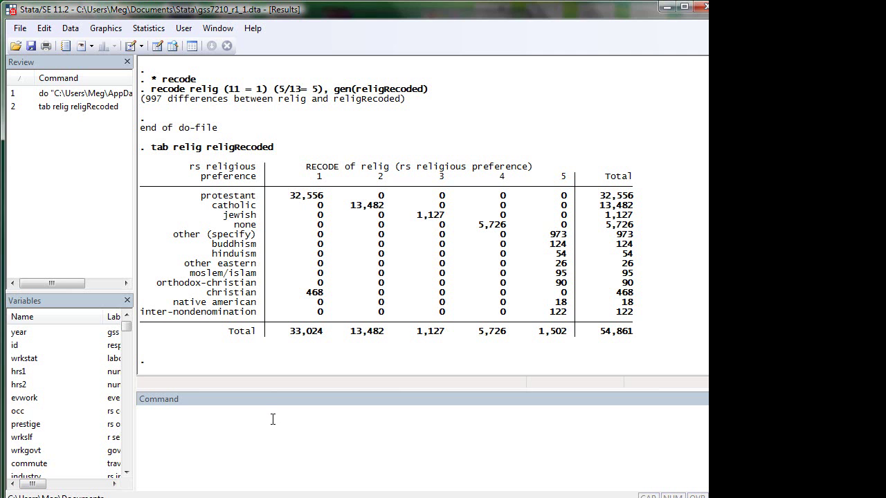
Start a new line 12 in the sample do-file with 'generate religReC1'
key("ctrl+9")
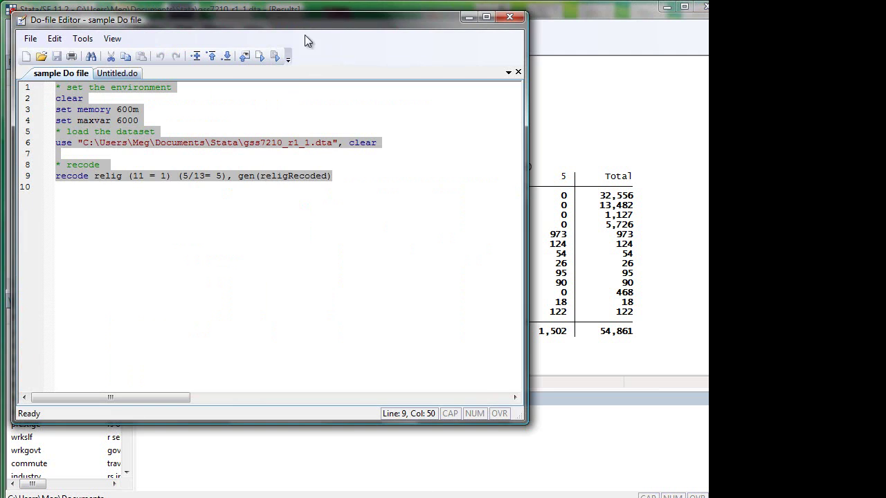
left_click_drag(303, 21, 579, 39)
left_click(450, 256)
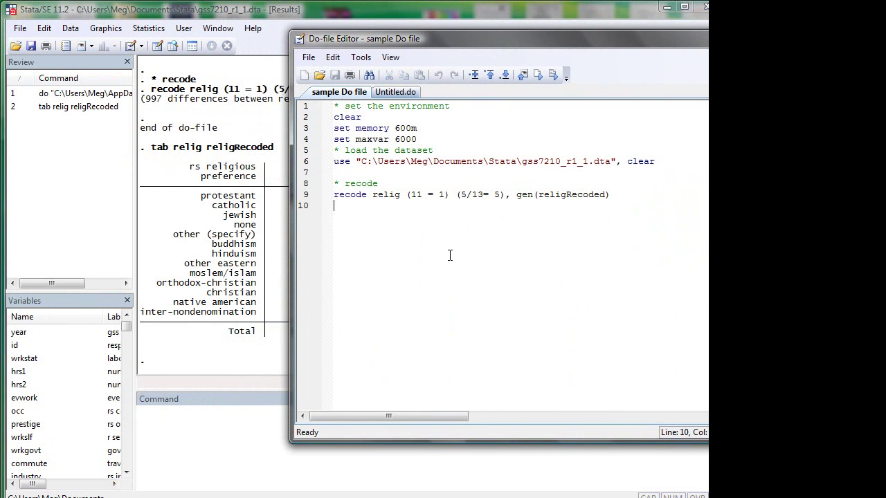
key("Return")
key("Return")
type("generate")
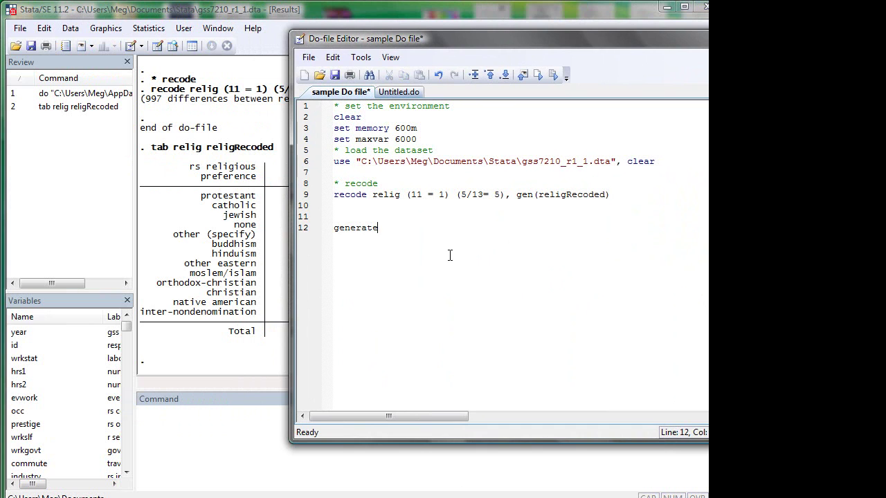
type(" religReC1 = 1")
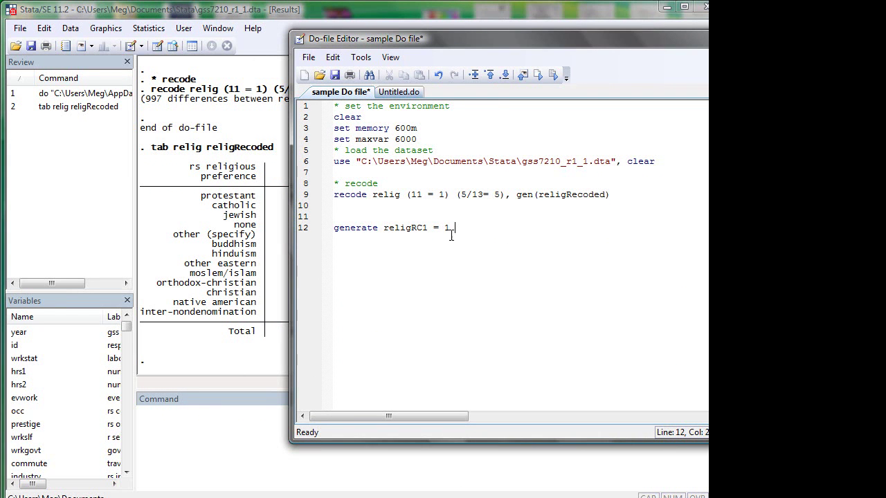
Complete line 12 as 'generate religRC1 = 1 if relig == 1' and select it
left_click_drag(451, 229, 444, 229)
double_click(405, 227)
left_click(460, 229)
type("if")
left_click_drag(471, 227, 457, 226)
left_click(493, 228)
type("relig == 1")
left_click_drag(456, 228, 526, 227)
left_click(439, 227)
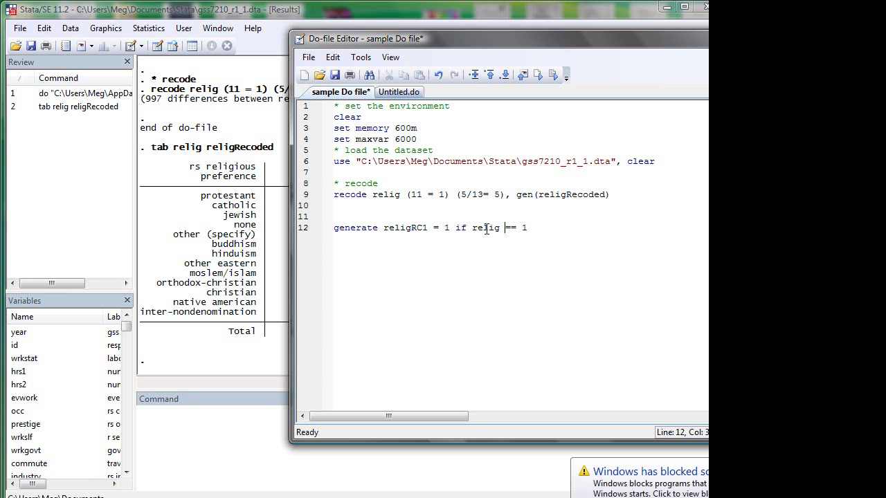
left_click(526, 227)
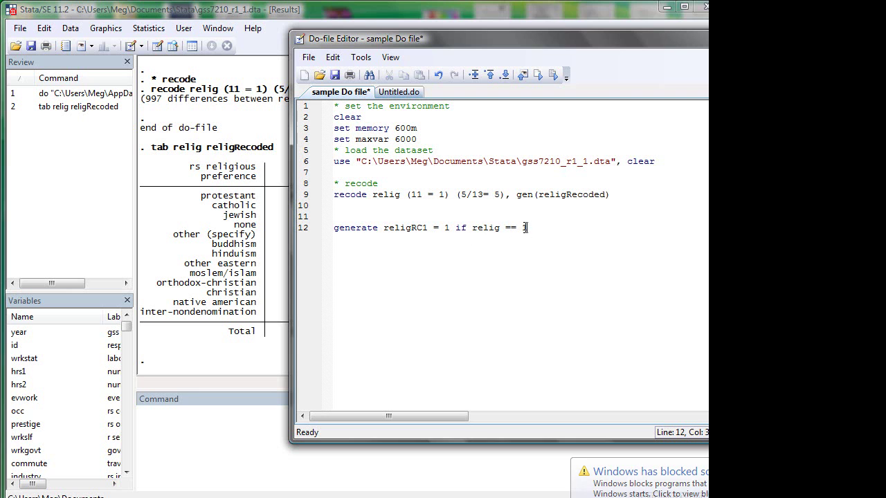
double_click(408, 229)
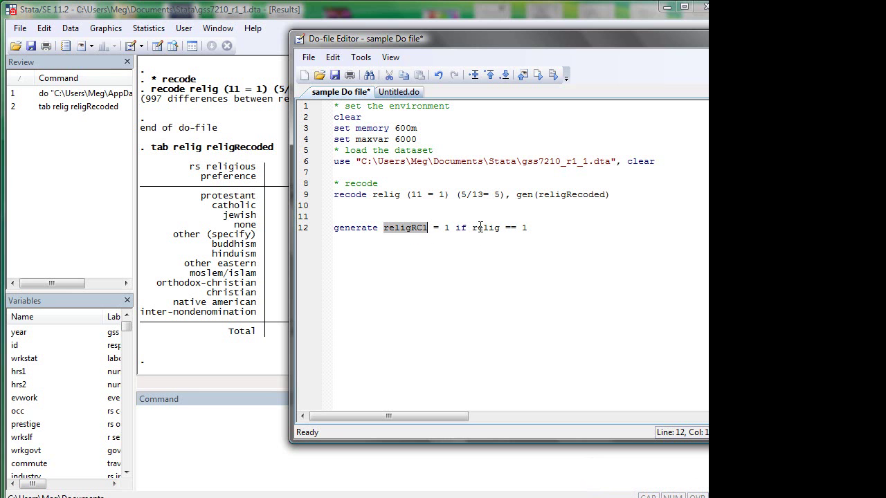
triple_click(524, 227)
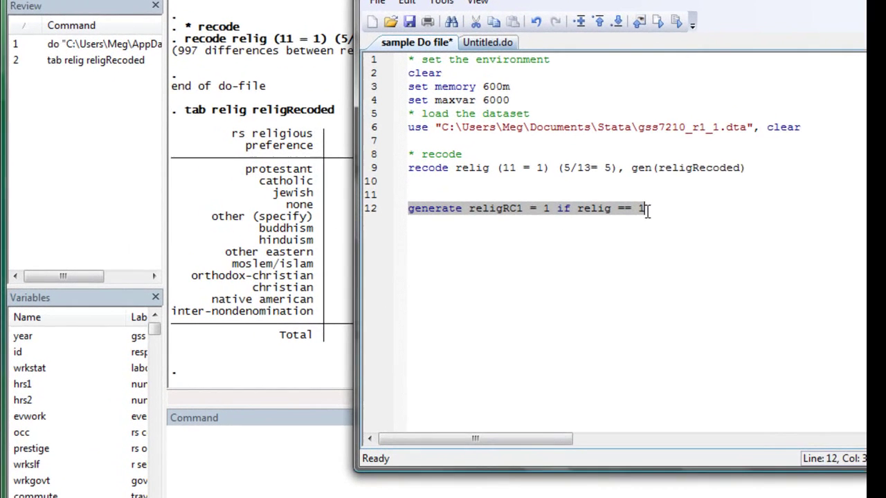
Run the generate line, then open the data browser on religRC1 and relig
key("ctrl+d")
left_click(282, 444)
type("tab")
key("BackSpace")
key("BackSpace")
key("BackSpace")
type("brow")
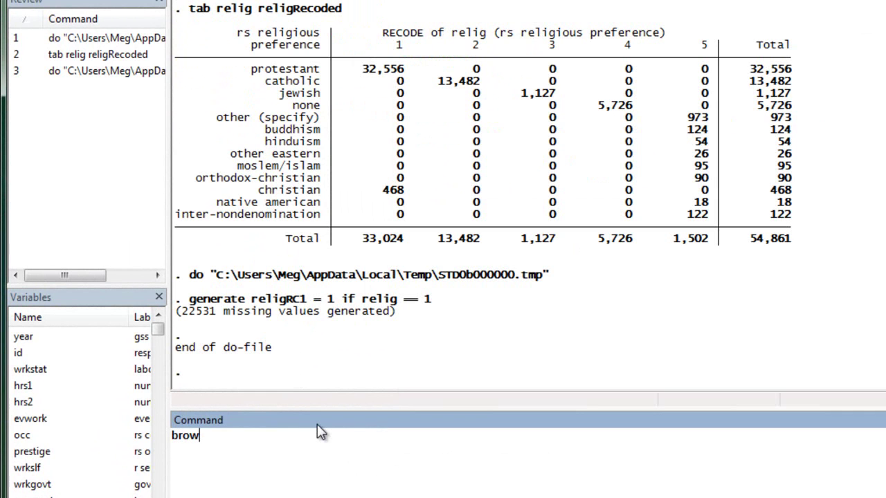
type("se religRC1 ")
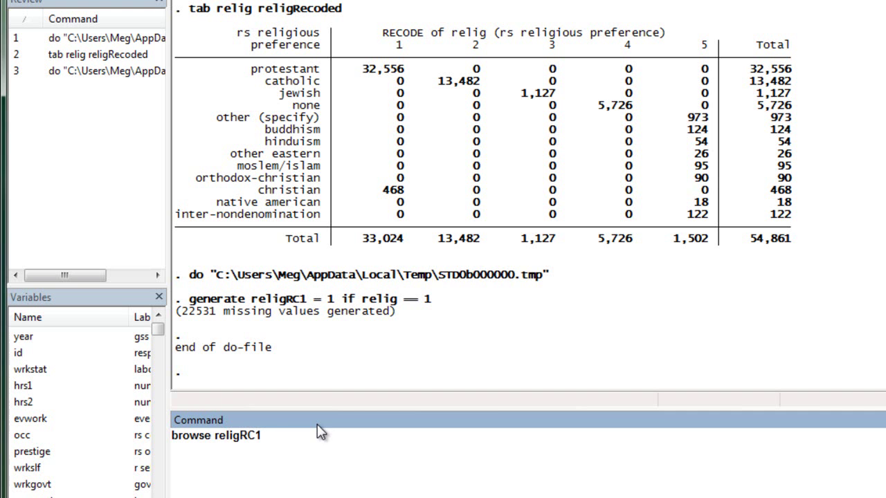
type("relig")
key("Return")
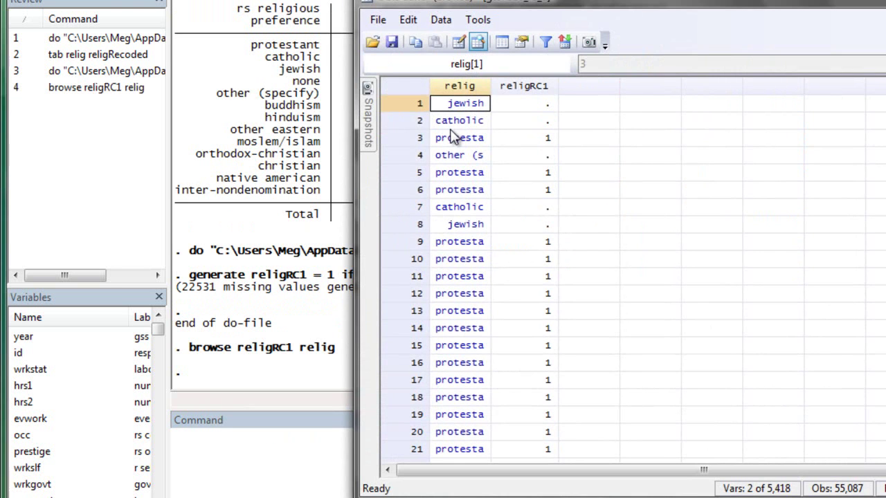
Check that religRC1 is 1 only on protestant rows, then close the Data Browser
left_click(486, 86)
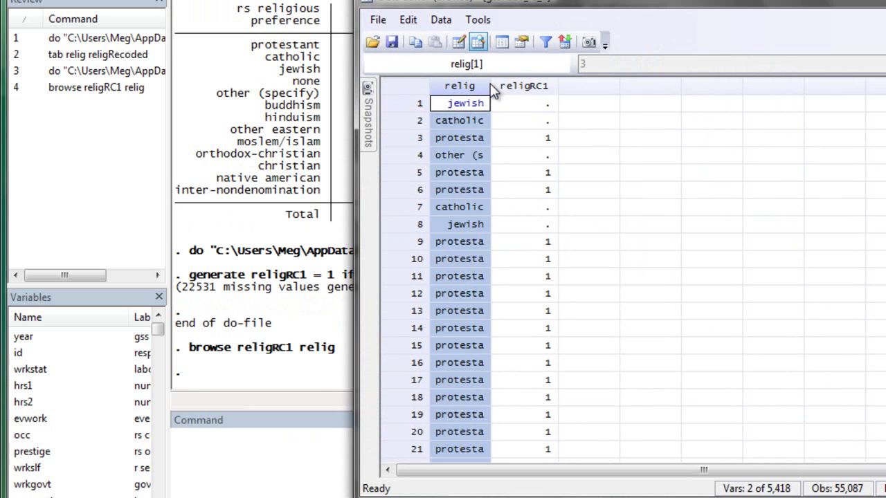
left_click(473, 142)
left_click(465, 244)
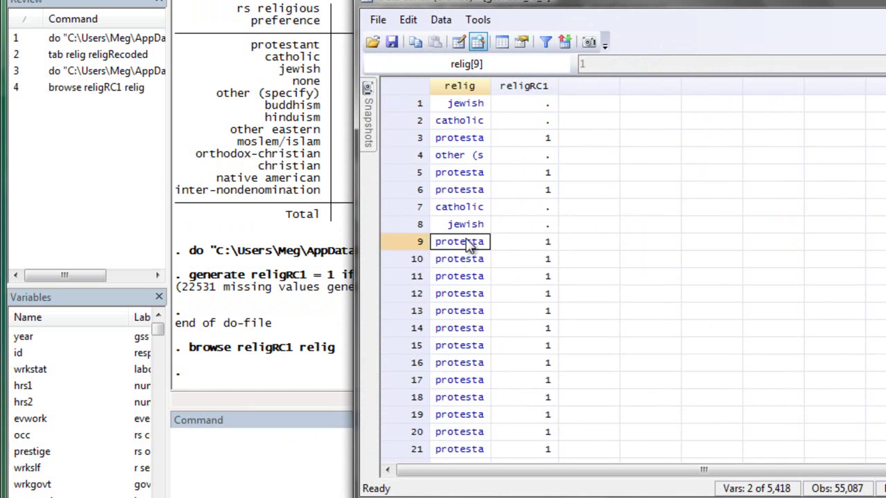
left_click(462, 276)
left_click(462, 309)
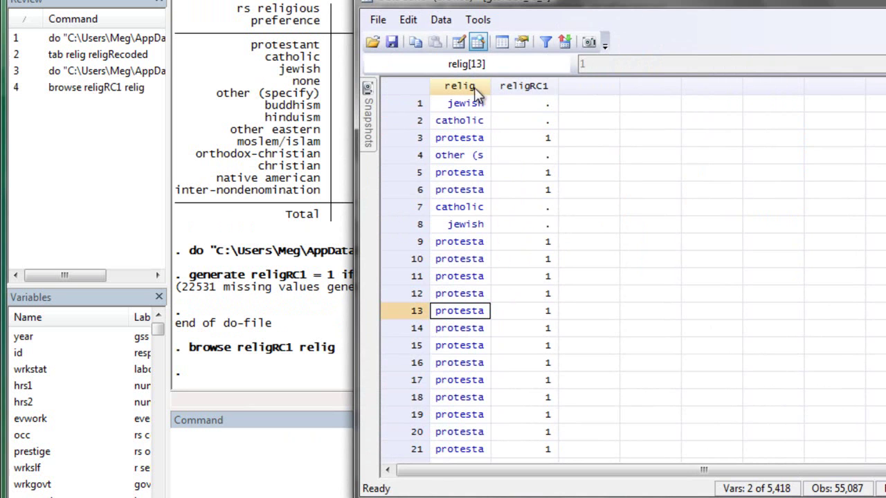
left_click(537, 139)
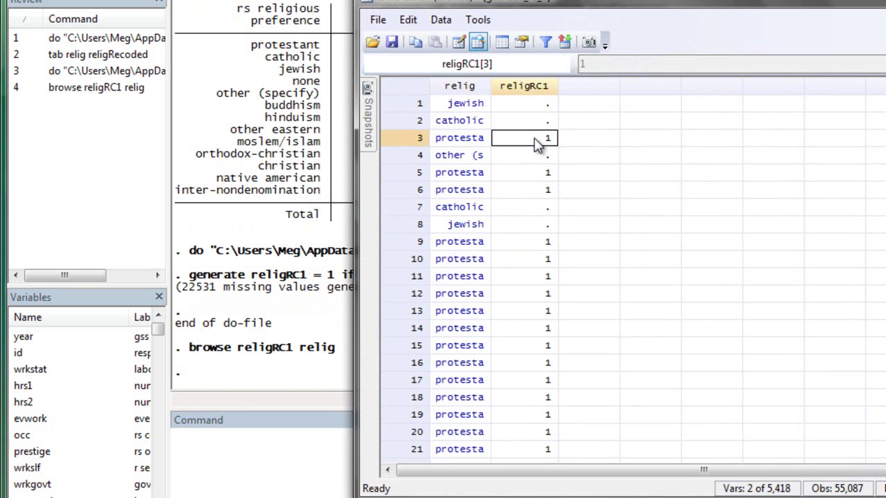
left_click(547, 260)
scroll(564, 259, "down", 4)
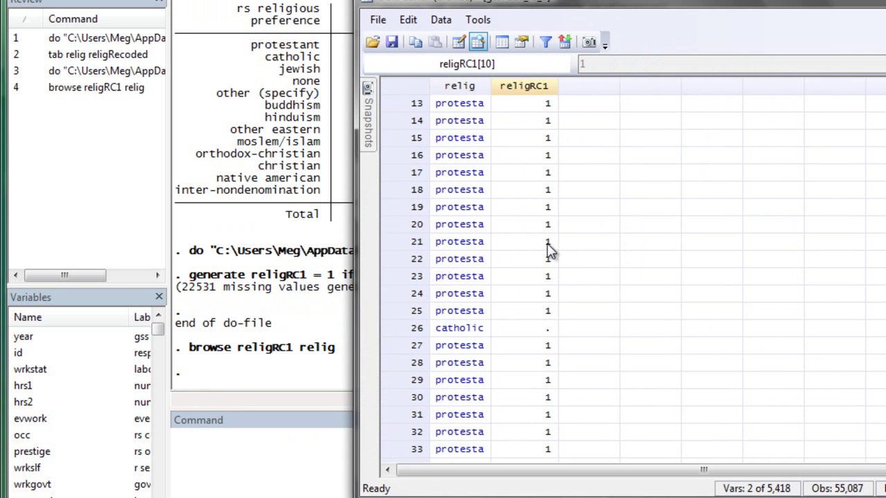
left_click(548, 242)
key("alt+F4")
Bring back the do-file editor and begin a new line 13 after the religRC1 generate line
key("ctrl+9")
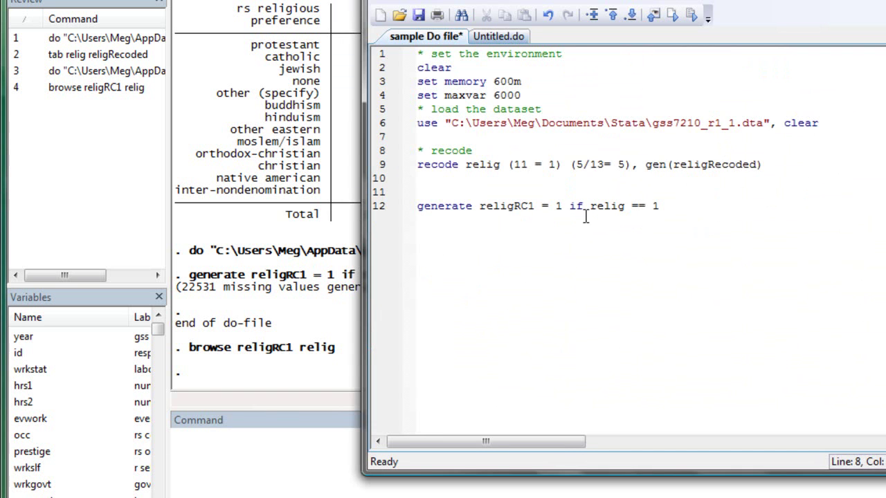
left_click(673, 205)
left_click_drag(618, 0, 795, 0)
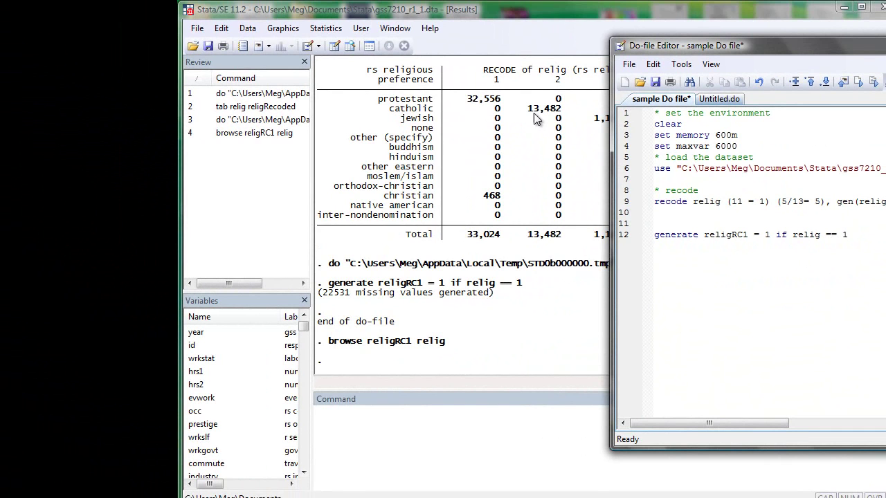
left_click_drag(706, 236, 759, 237)
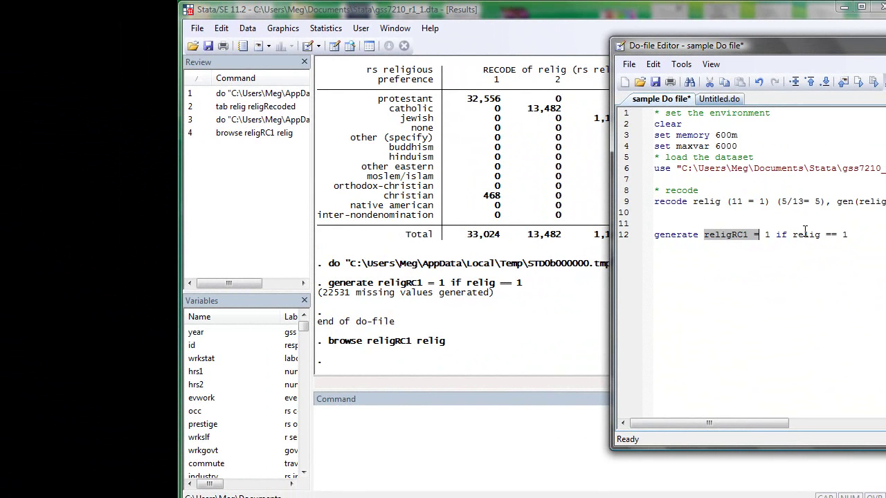
left_click(880, 238)
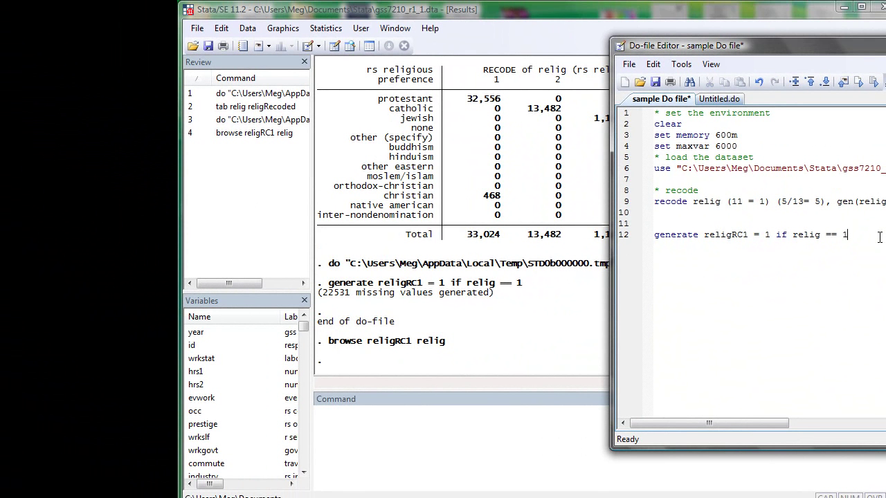
type("re")
key("BackSpace")
Run 'generate religRC1 = 2 if relig == 2', which fails with the already-defined error r(110)
left_click(369, 412)
type("generate religRC")
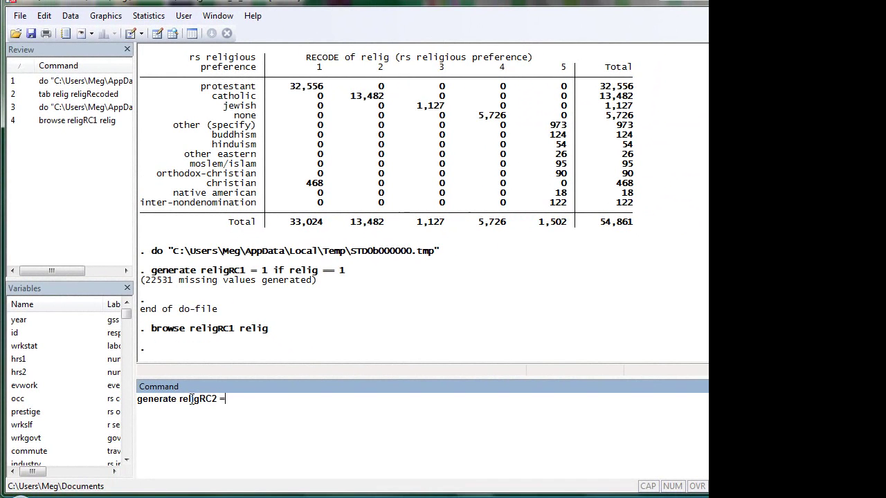
type("1 = 2 if relig")
key("Return")
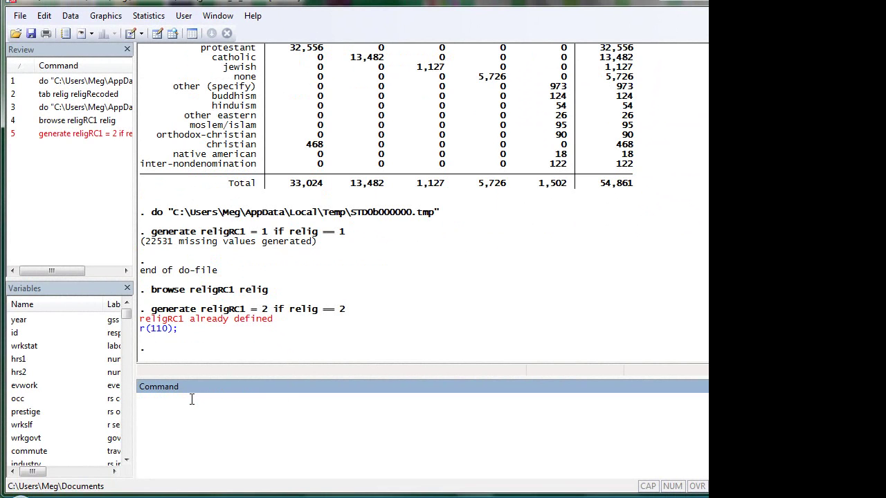
left_click_drag(142, 322, 277, 322)
Add 'replace religRC1 = 2 if relig == 2' as line 13 and run it
left_click(277, 321)
key("ctrl+9")
type("replace relig")
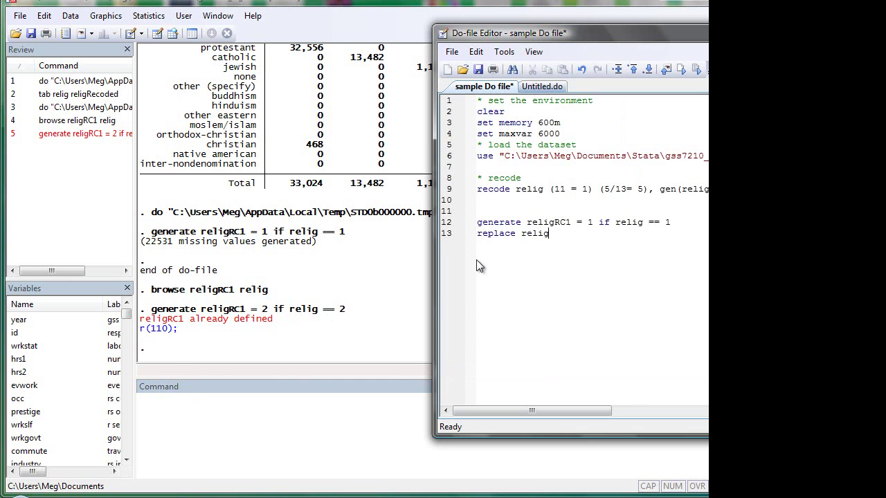
type("RC1 = 2  if relig == 2")
triple_click(541, 233)
key("ctrl+d")
Rerun the browse of religRC1 and relig, confirm catholic rows 2, 7 and 26 show 2, then close it
left_click(291, 379)
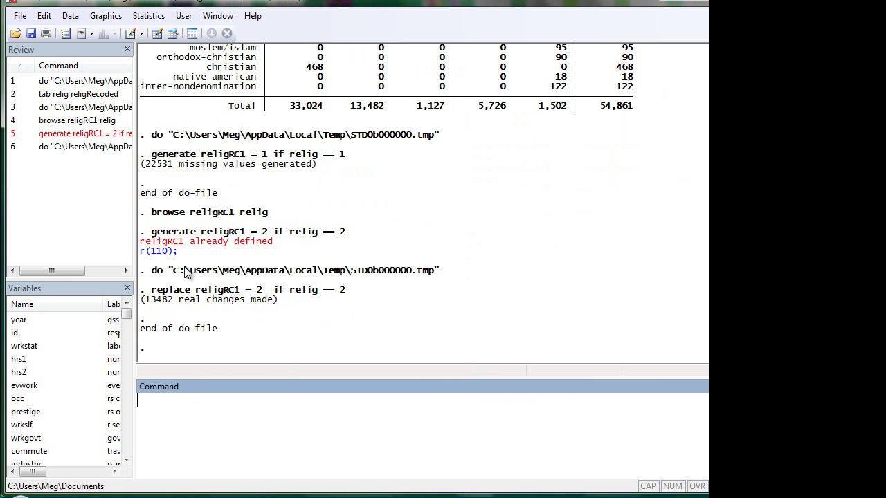
double_click(89, 120)
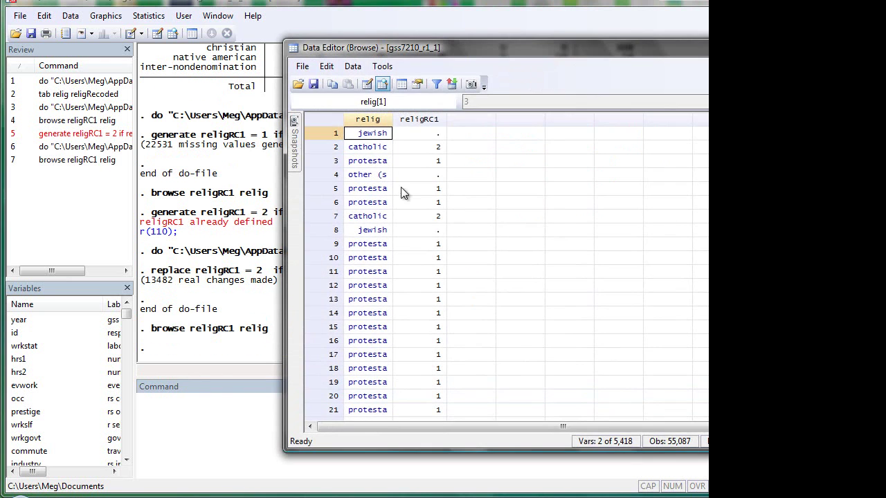
left_click(373, 151)
left_click(415, 148)
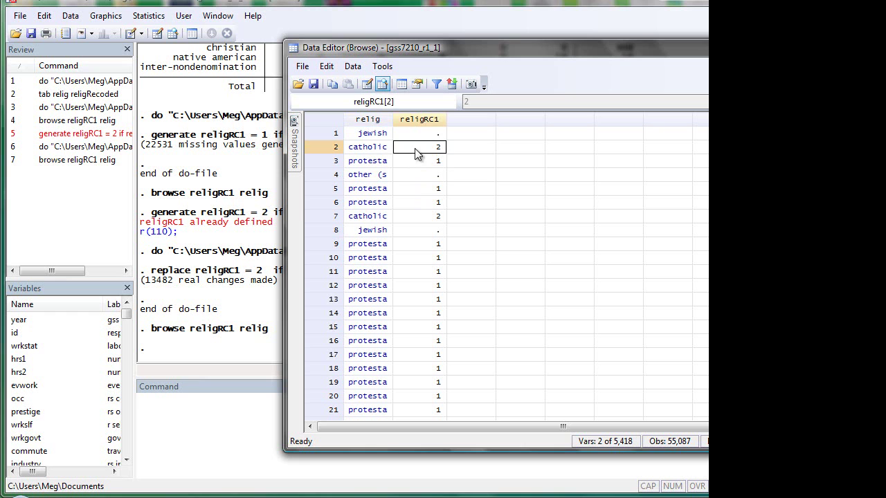
left_click(378, 218)
left_click(428, 217)
left_click(389, 328)
scroll(380, 312, "down", 7)
scroll(376, 259, "up", 1)
left_click(370, 231)
left_click(438, 234)
key("alt+F4")
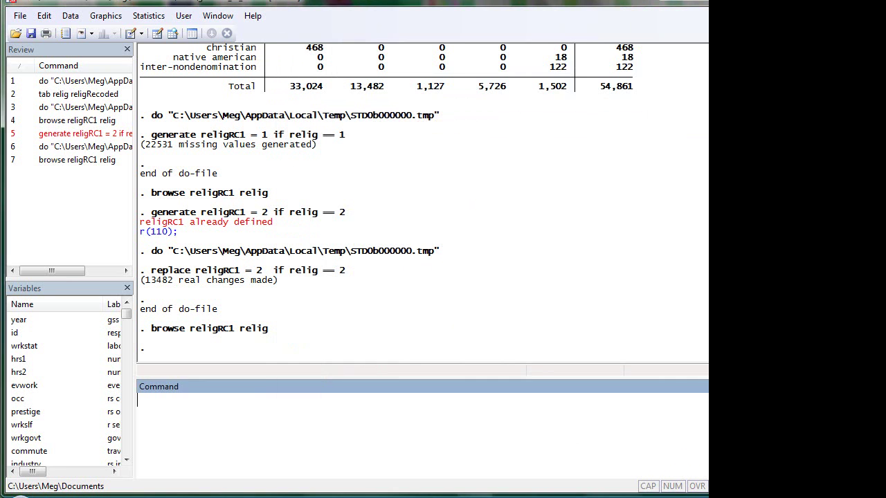
Write line 14 as 'replace religRc1 = 3 if relig == 3'
key("alt+Tab")
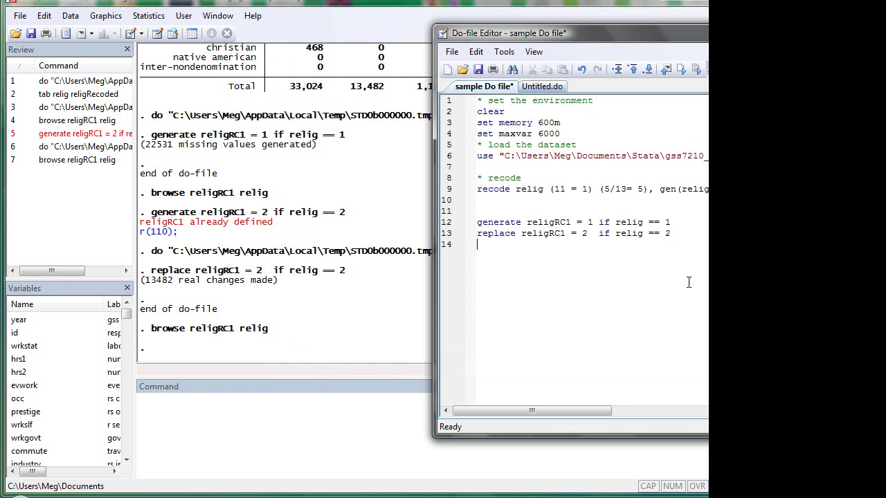
type("replace religRc1 = 3")
left_click_drag(604, 235, 694, 232)
key("ctrl+c")
left_click(609, 249)
key("ctrl+v")
key("BackSpace")
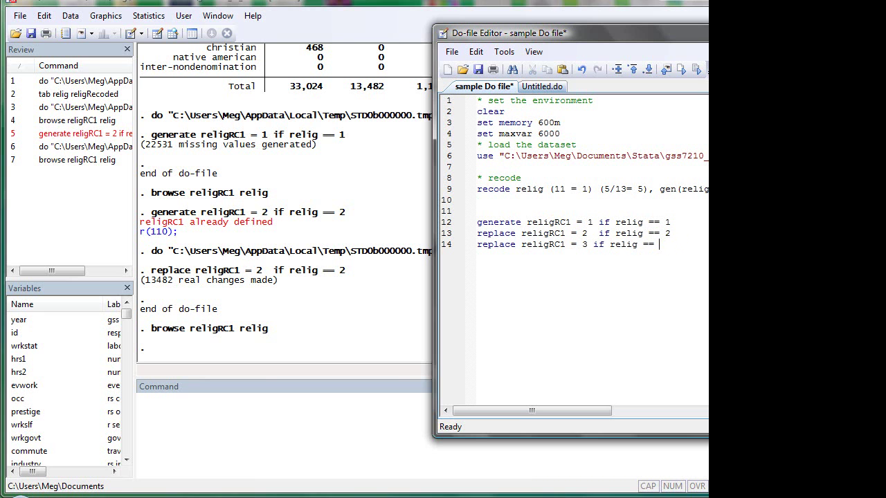
type("3")
Duplicate the replace lines below the existing code
left_click_drag(663, 246, 476, 233)
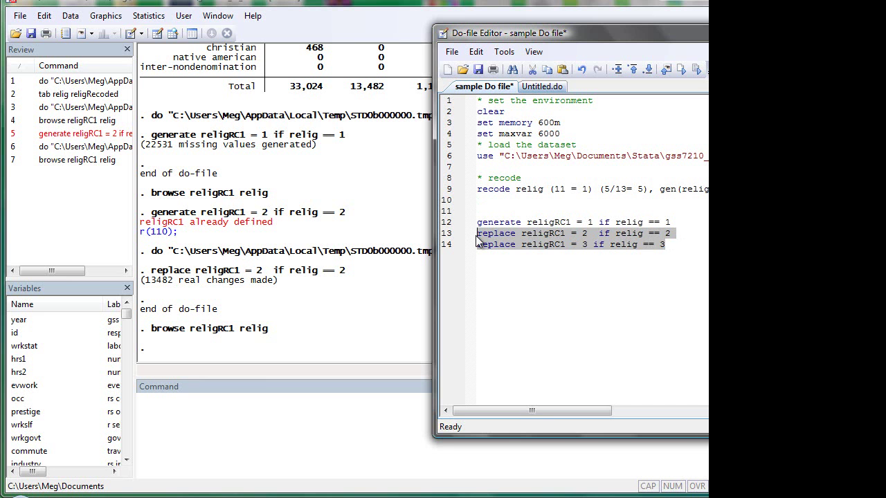
key("ctrl+c")
key("ctrl+End")
key("Return")
key("ctrl+v")
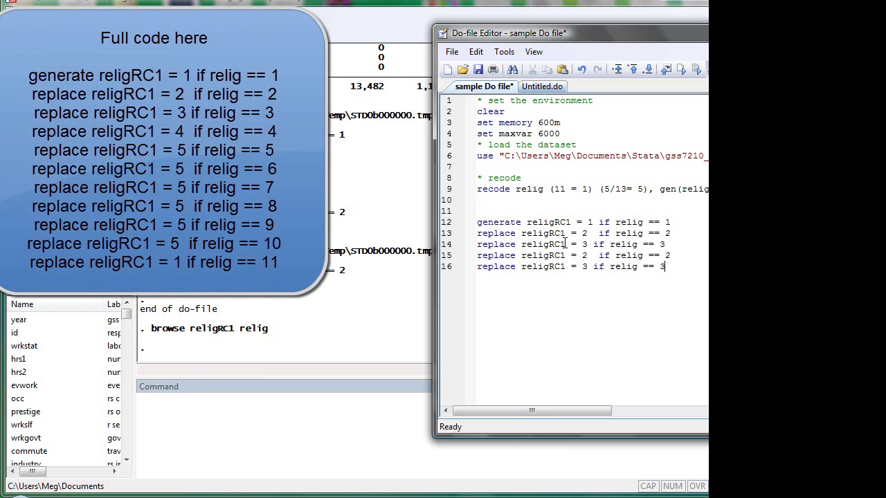
key("Return")
key("ctrl+v")
key("Return")
key("ctrl+v")
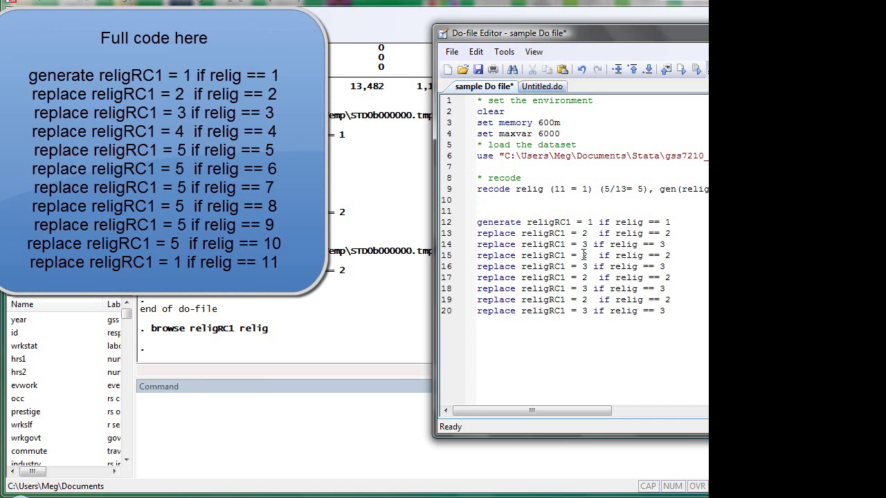
Change the values on copied lines 15–18 to 4, 5, 6 and 7
double_click(584, 255)
type("4")
double_click(585, 266)
type("5")
double_click(584, 278)
type("6")
double_click(585, 289)
type("7")
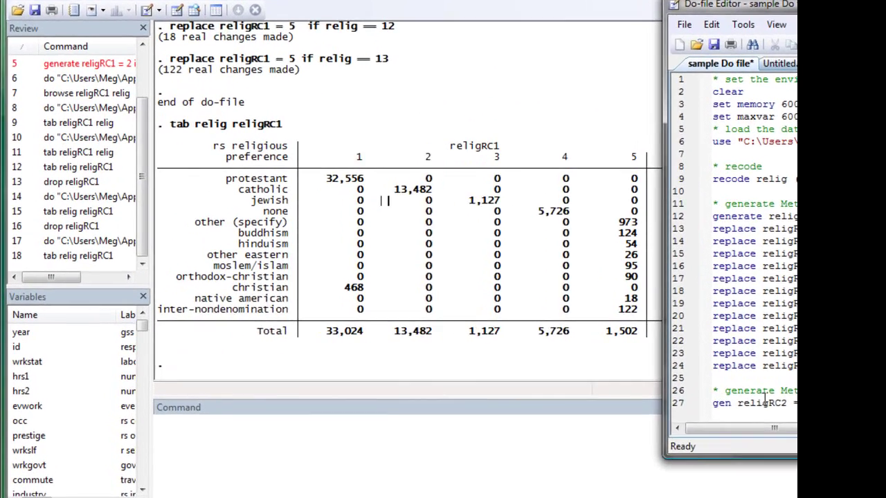
Review the tabulation results and the religRC1 recode lines, including the relig 11 recode
left_click(240, 249)
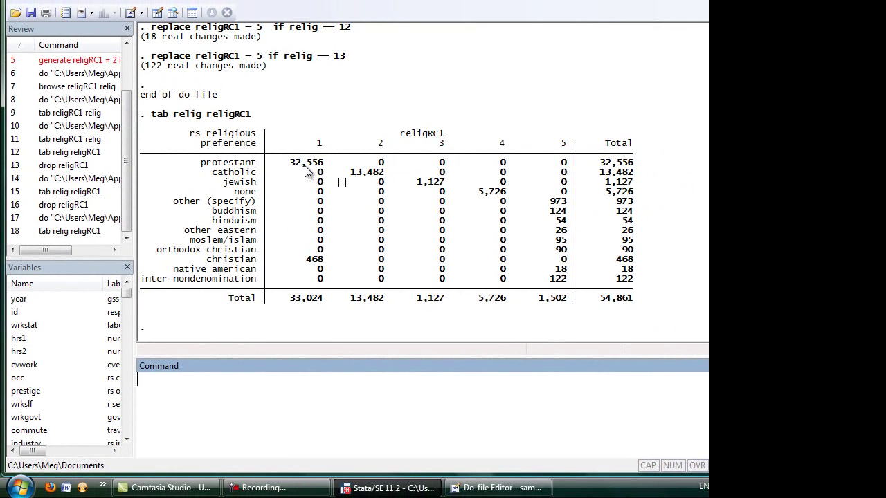
left_click(502, 488)
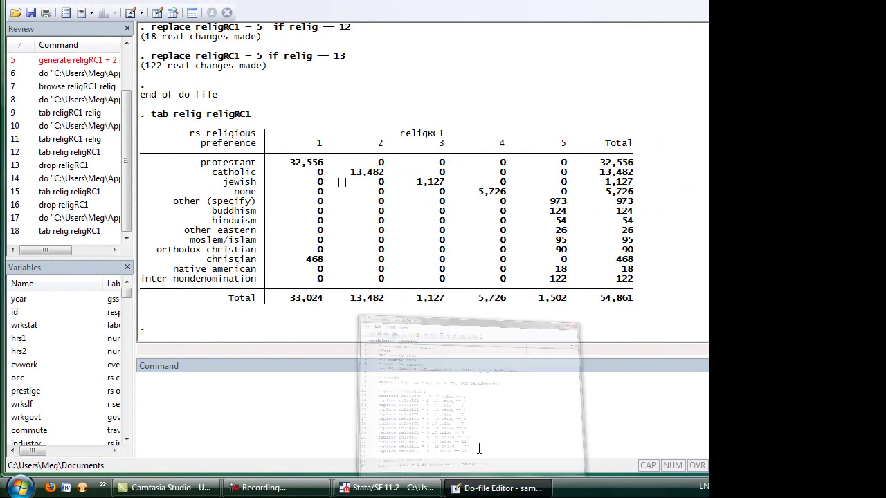
left_click_drag(439, 99, 479, 49)
triple_click(293, 243)
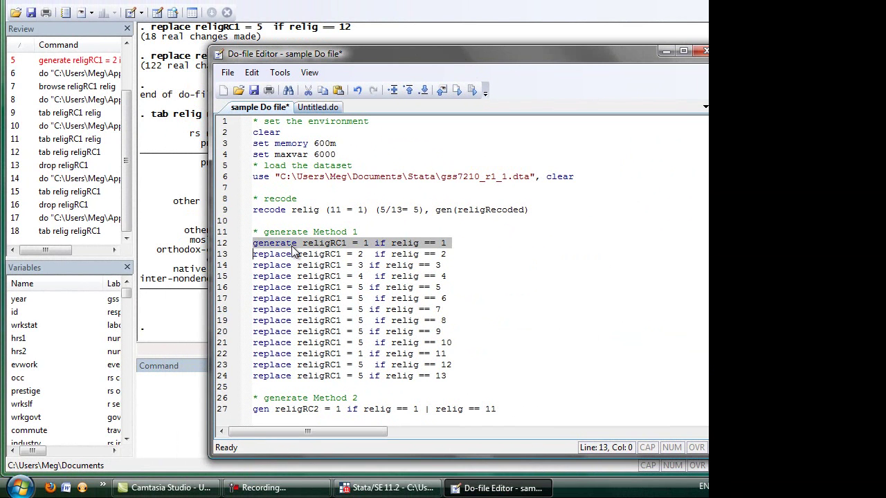
left_click(360, 354)
triple_click(361, 354)
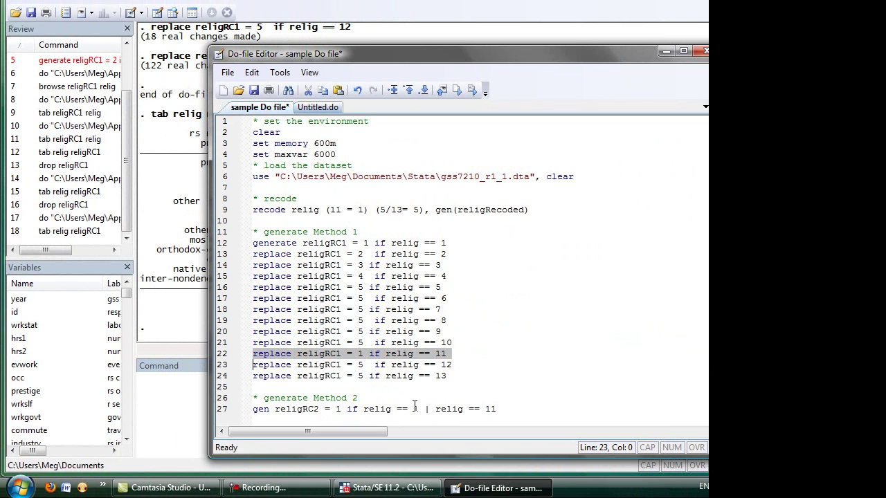
left_click(459, 410)
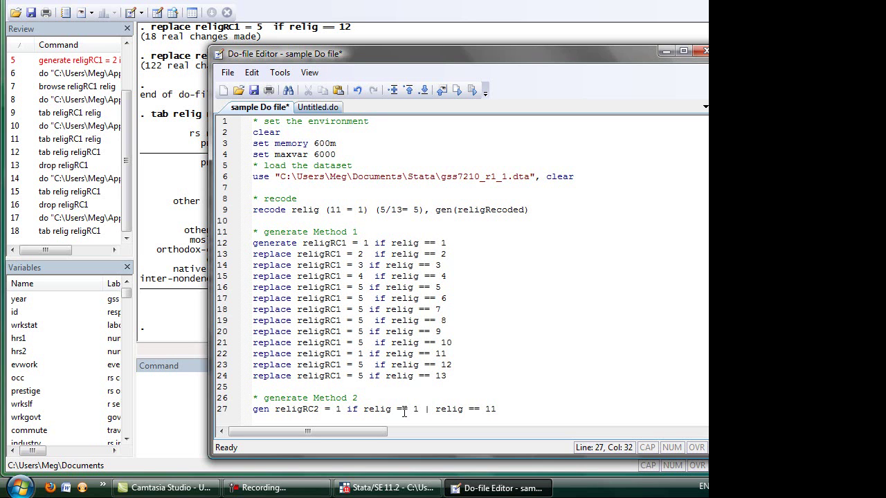
Select line 27 'gen religRC2 = 1 if relig == 1 | relig == 11', run it, and check the output
left_click_drag(461, 56, 482, 23)
left_click(533, 373)
left_click_drag(533, 374, 274, 375)
key("ctrl+d")
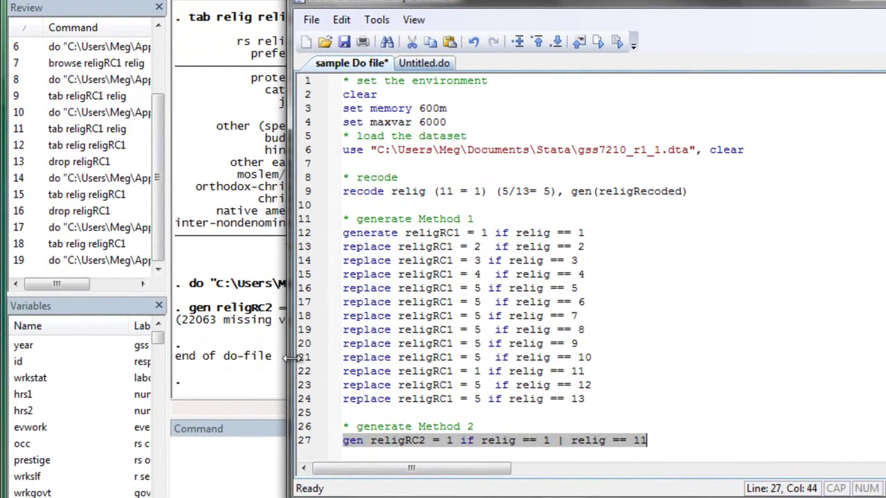
left_click(261, 343)
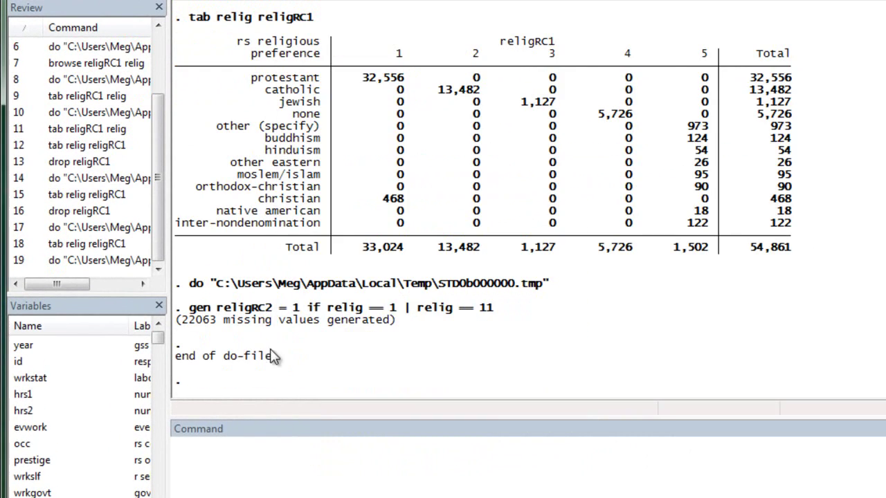
key("alt+Tab")
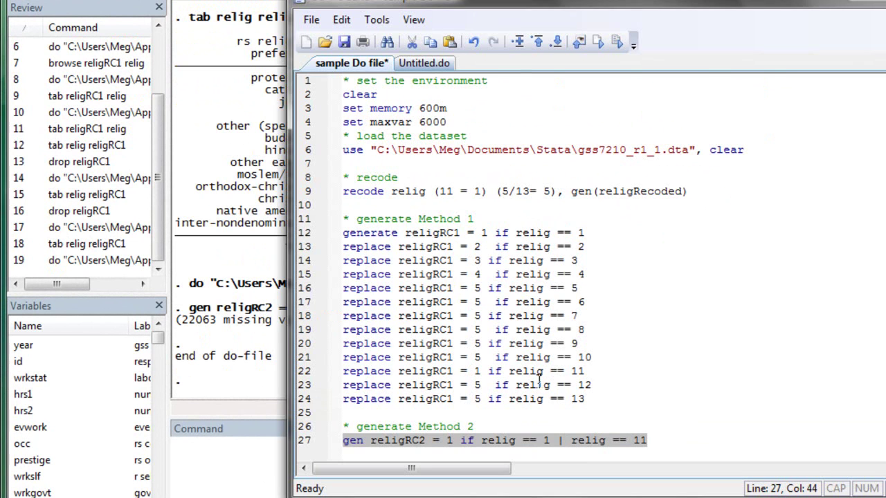
left_click(229, 190)
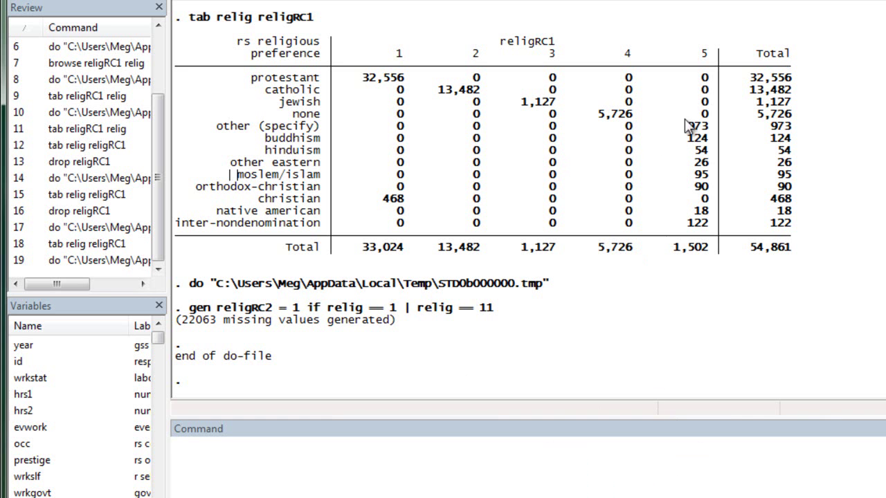
Add line 28 'replace religRC2 = 5 if relig>=5 & relig<=10'
key("alt+Tab")
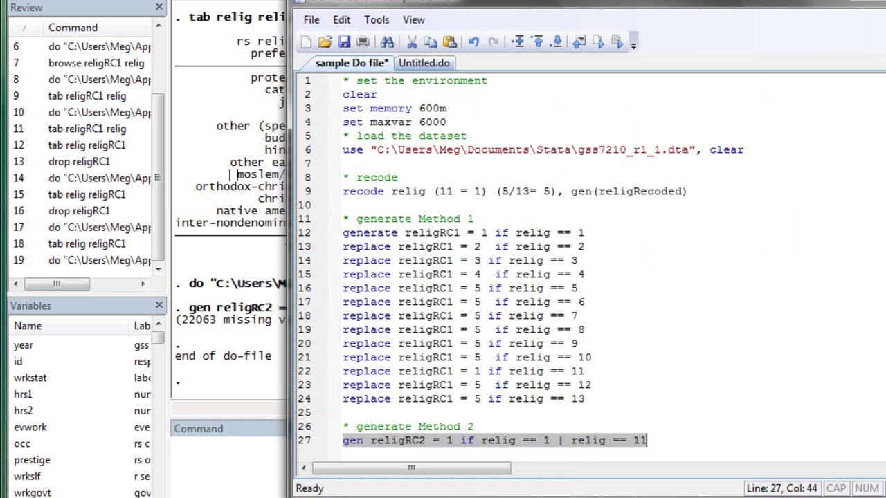
left_click(668, 441)
key("Return")
type("replace")
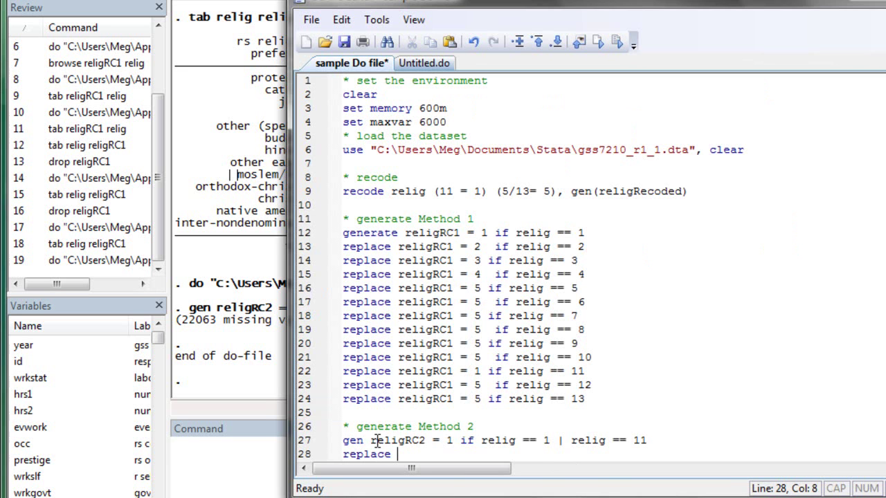
left_click_drag(372, 442, 426, 441)
key("ctrl+c")
left_click(428, 453)
key("ctrl+v")
type("= 5 ")
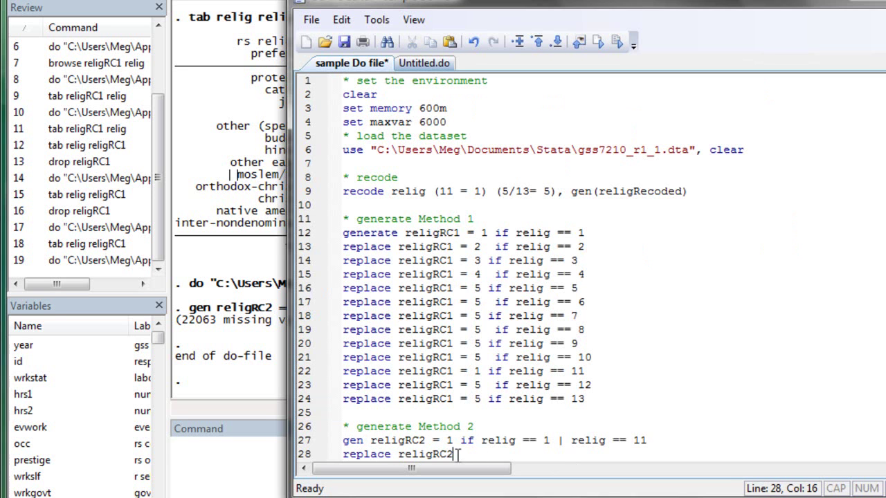
type("if relig>=")
key("Left")
key("Left")
key("End")
key("BackSpace")
key("BackSpace")
key("BackSpace")
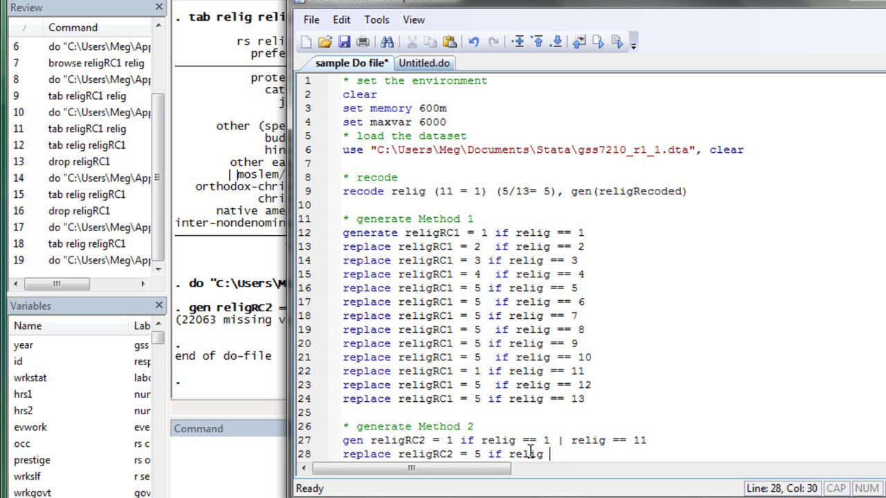
type(">=5 & relig")
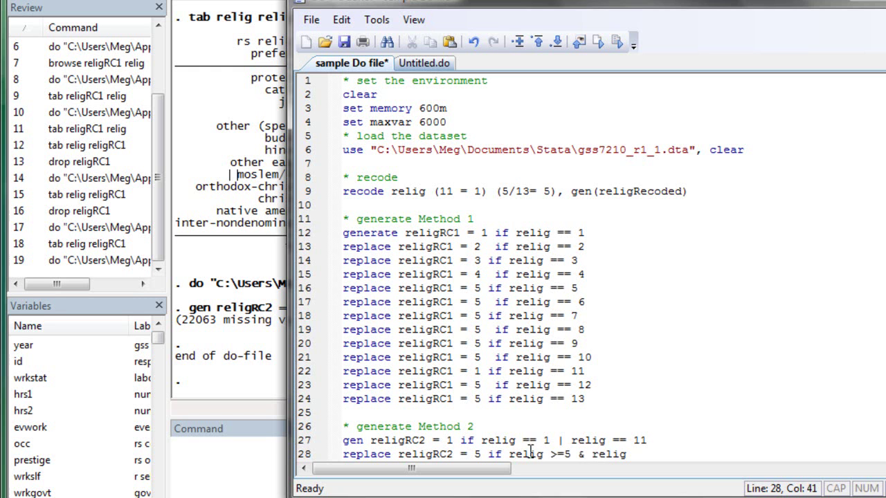
type("<=10")
Add line 29 'replace religRC2 = 5 if relig >11 & relig <14', followed by blank lines
key("Return")
type("r")
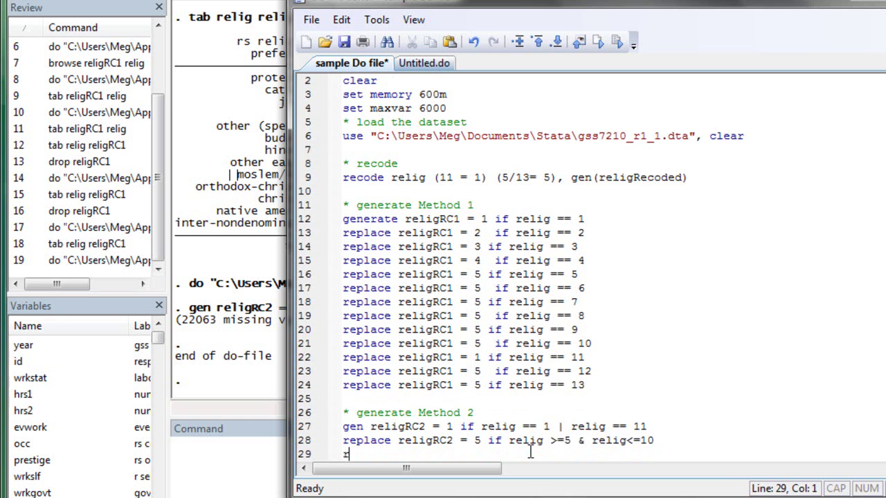
type("eplace religRC2 = 5 if relig >")
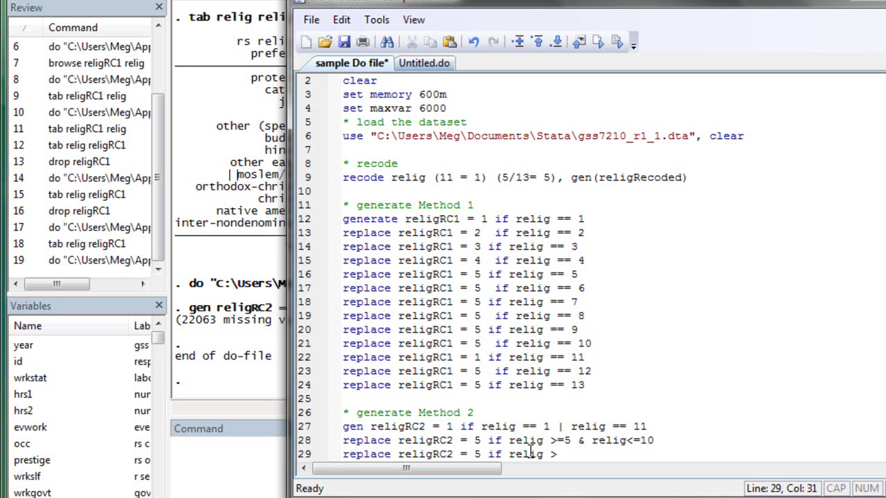
type("11 & relig <")
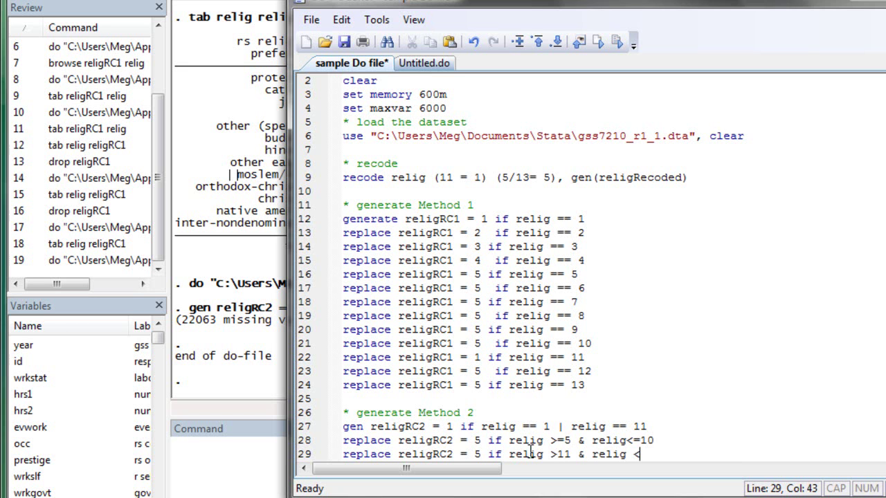
type("14")
left_click(608, 441)
left_click(694, 450)
key("Return")
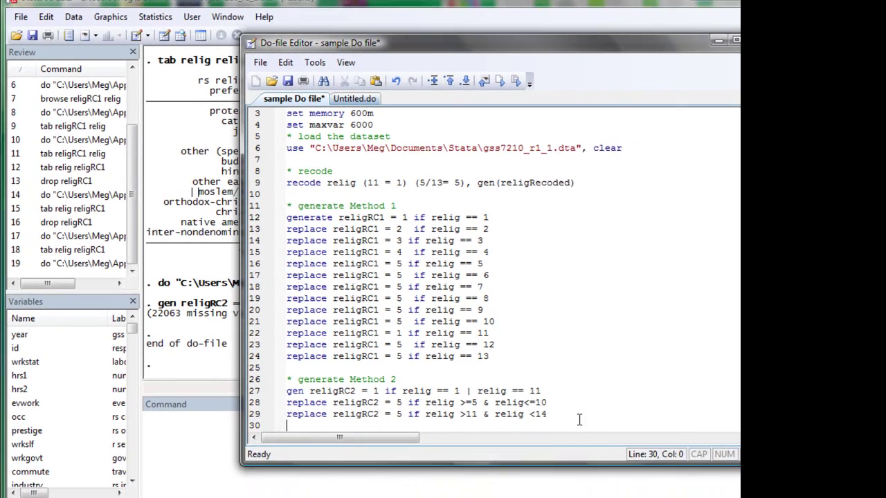
type("~=")
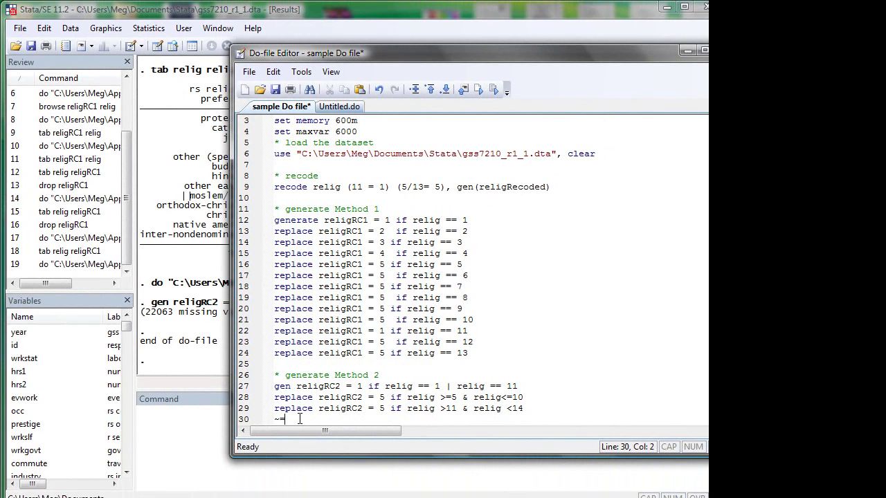
key("BackSpace")
key("BackSpace")
key("BackSpace")
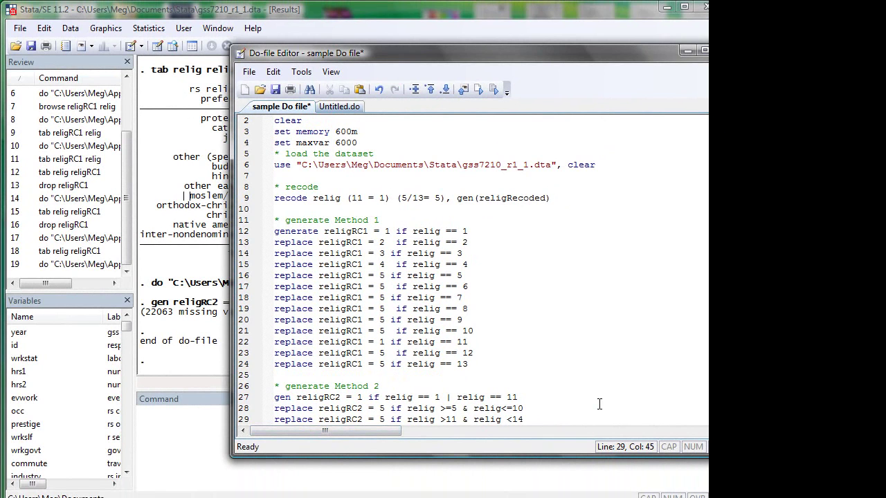
key("Return")
key("Return")
Paste the relig 2–4 recode lines over line 30 as religRC2 replace lines
type("replace re")
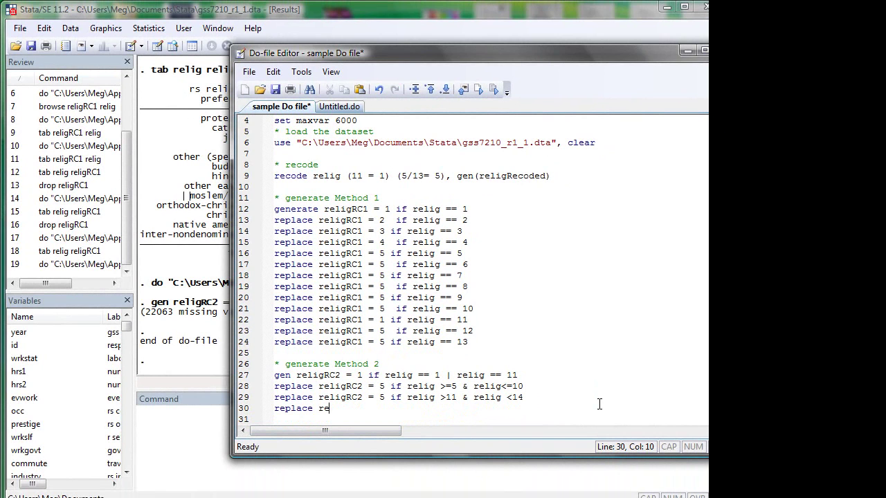
type("ligRC2 = 2")
left_click_drag(475, 243, 201, 225)
left_click(386, 409)
left_click(378, 408)
left_click_drag(379, 408, 309, 408)
left_click(386, 408)
left_click_drag(386, 409, 257, 408)
key("ctrl+v")
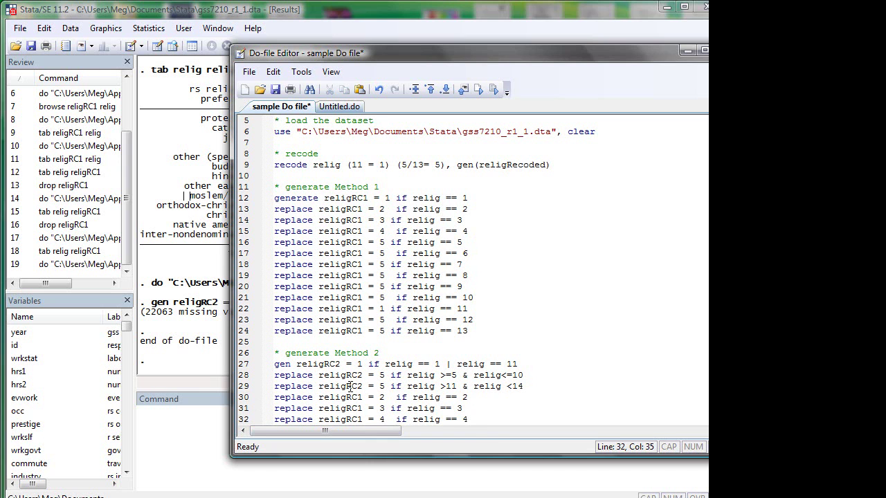
Run Method 2 lines 28–32, recoding religRC2 with 13482, 1127 and 5726 changes
left_click(363, 397)
key("Down")
left_click_drag(513, 419, 270, 375)
key("ctrl+d")
Cross-tabulate relig by religRC2 (totals 33,024, 13,482, 1,127, 5,726, 1,502) and return to the do-file
left_click(203, 443)
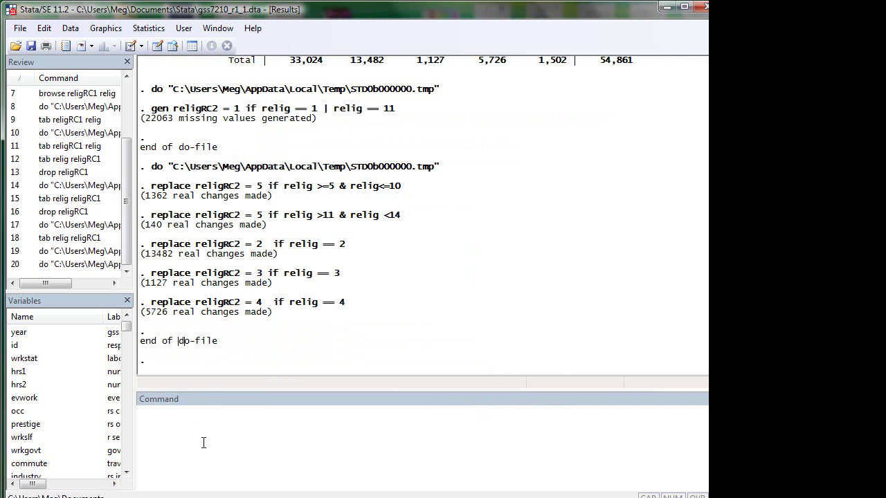
left_click(193, 401)
left_click(90, 239)
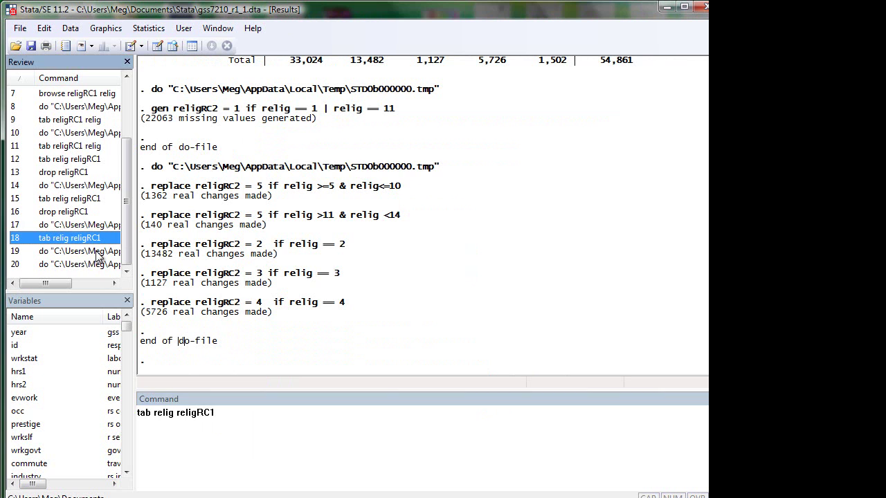
left_click(259, 427)
key("BackSpace")
type("2")
key("Return")
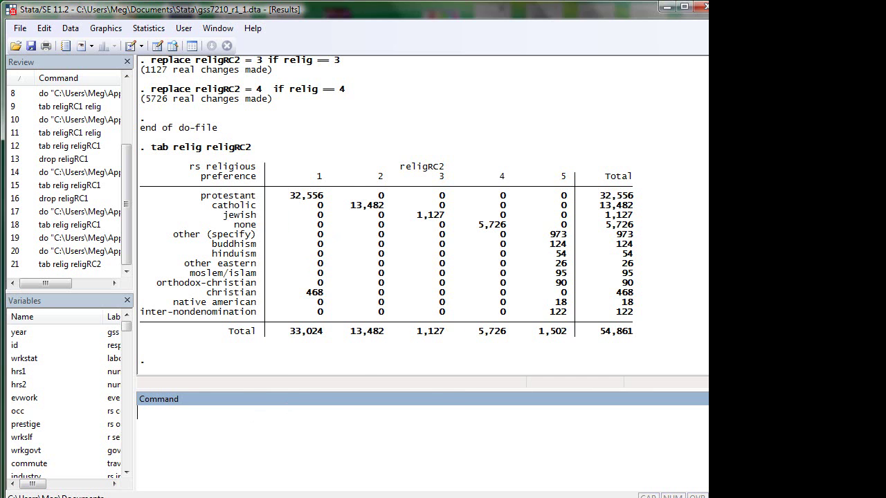
left_click(157, 46)
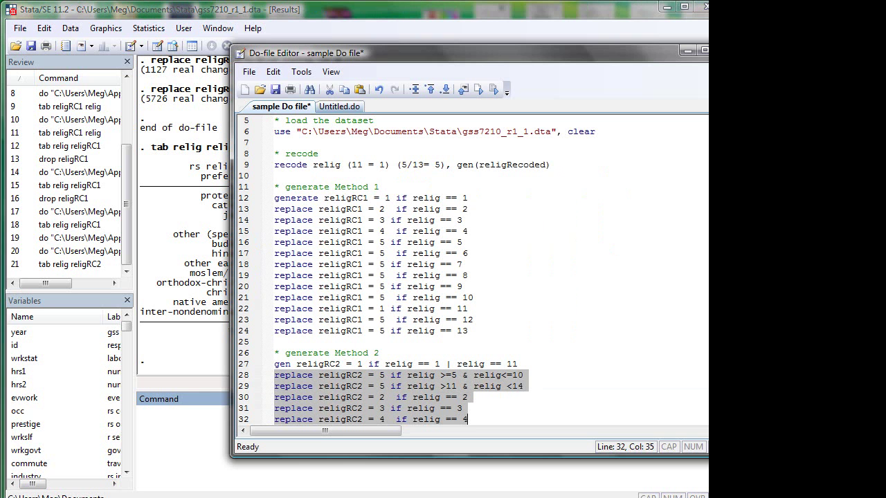
left_click(516, 421)
Add the comment '* generate Method' and the line 'gen religRC3 = relig' below Method 2
key("Return")
key("Return")
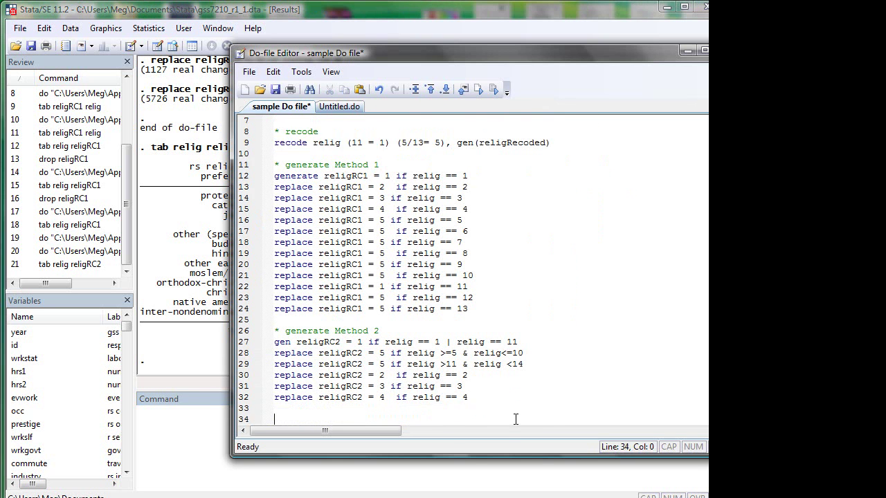
type("* generate Method")
key("Return")
key("Return")
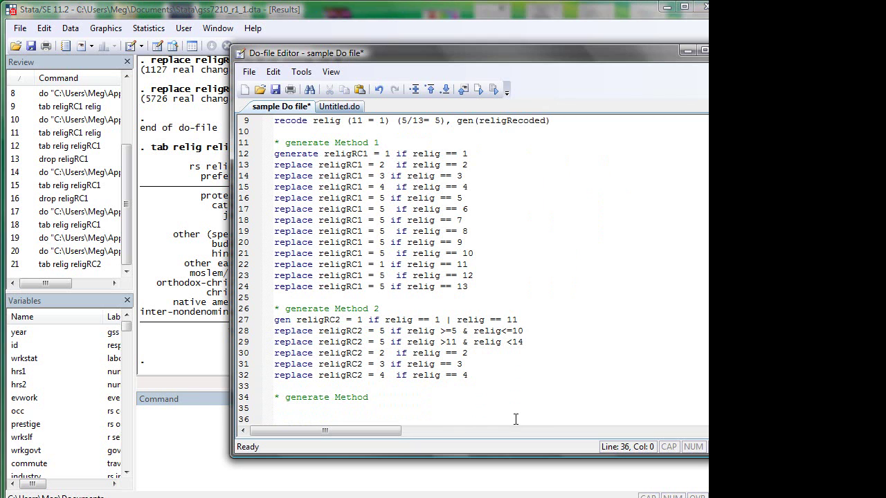
left_click(362, 320)
double_click(325, 322)
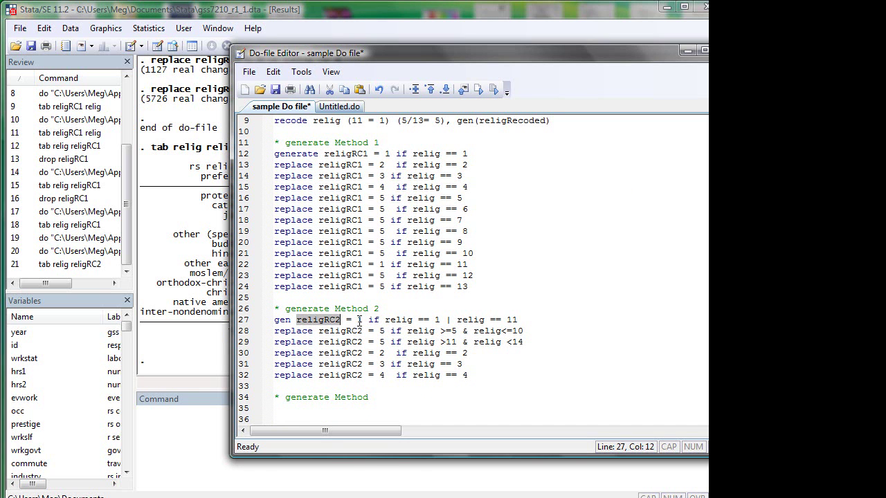
left_click(304, 411)
type("gen ")
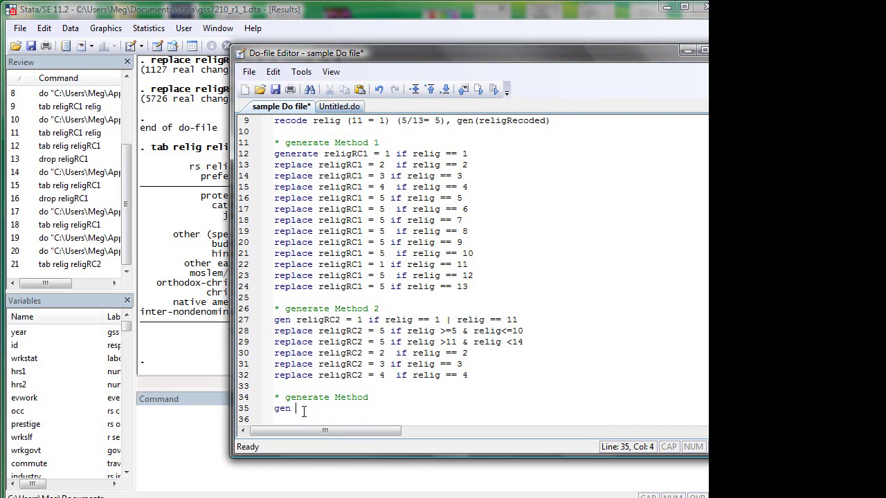
type("religRC3")
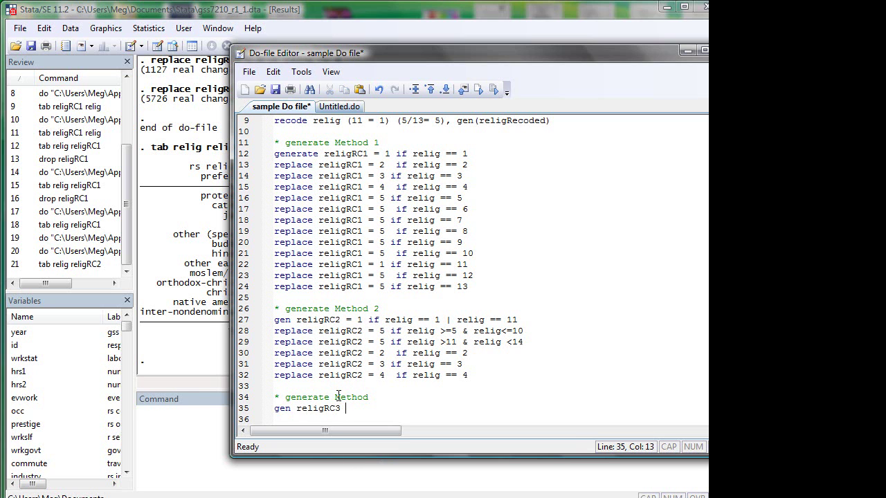
type(" = relig")
key("Return")
key("Return")
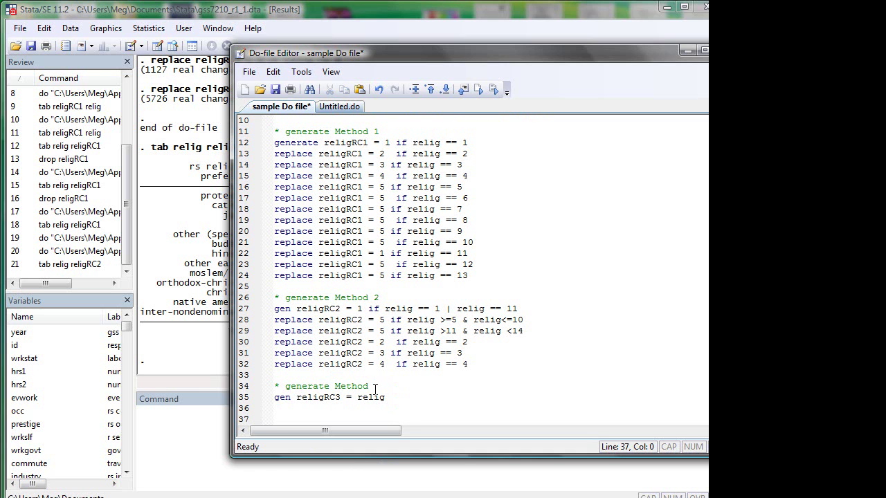
left_click(310, 408)
left_click(367, 321)
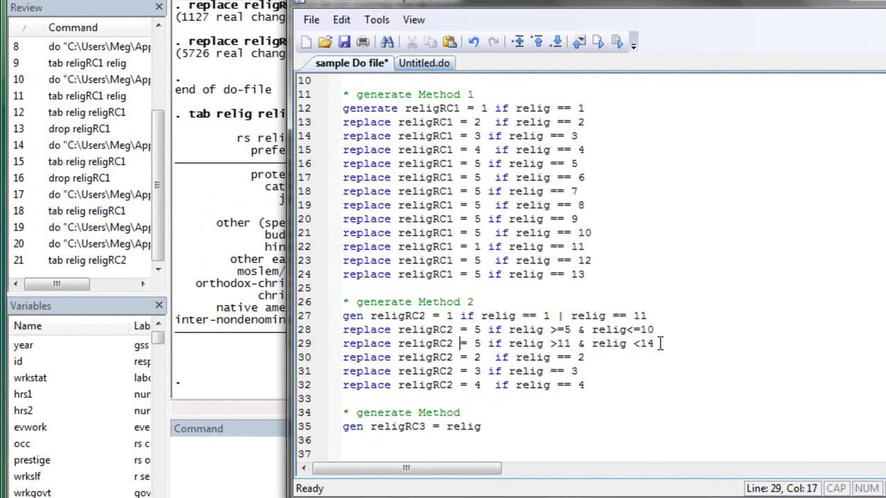
Copy the two religRC2 value-5 recode lines below the religRC3 generate line
left_click(528, 331)
left_click_drag(660, 344, 343, 331)
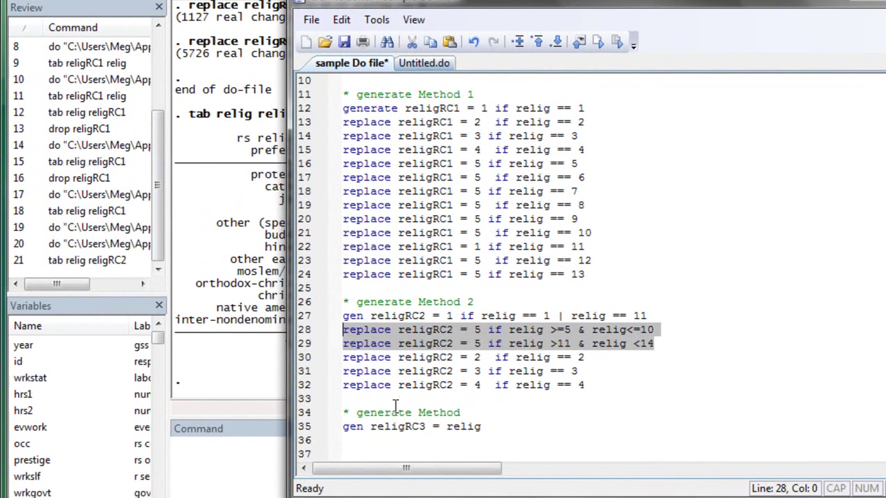
key("ctrl+c")
left_click(379, 441)
key("ctrl+v")
scroll(388, 433, "down", 1)
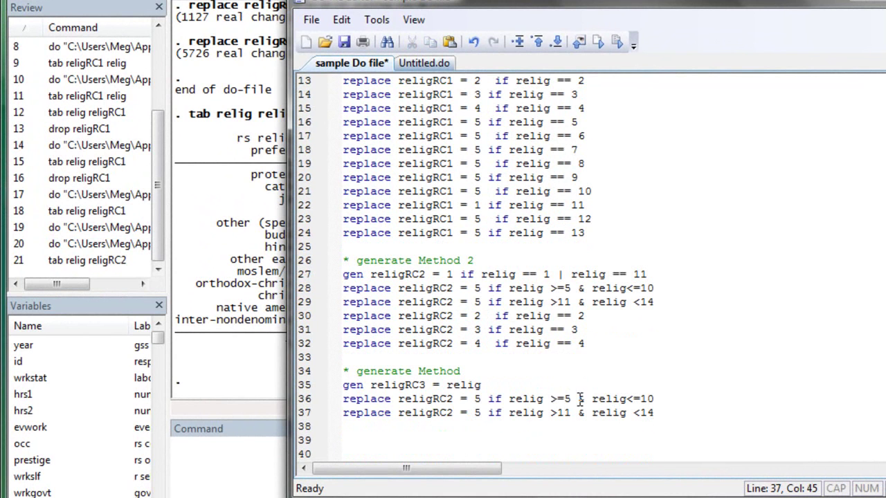
Merge the two value-5 conditions into one replace line using '( … ) | ( … )'
left_click(510, 398)
type("(")
left_click(702, 402)
type(")")
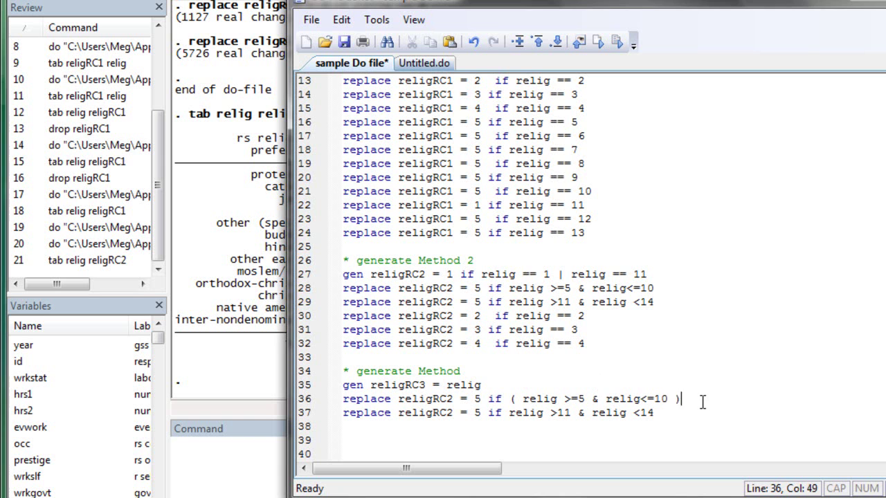
type(" | ()")
left_click_drag(509, 414, 655, 414)
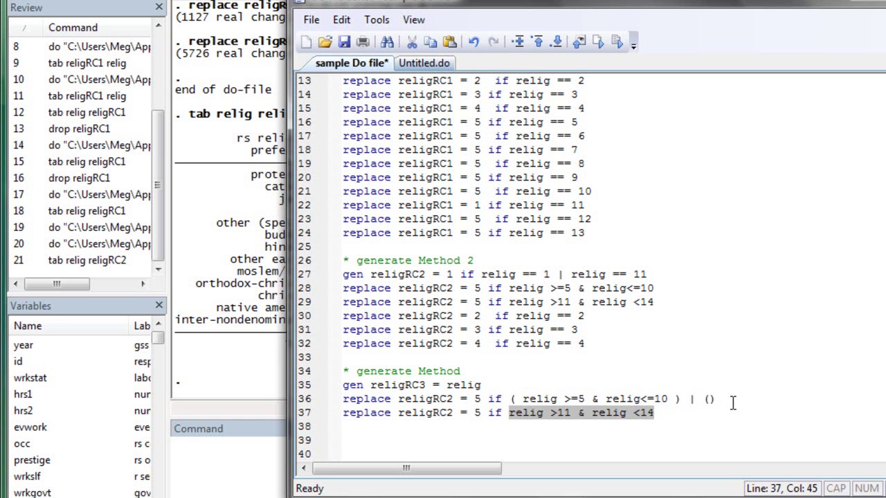
key("ctrl+x")
left_click(710, 399)
key("ctrl+v")
left_click(501, 414)
triple_click(502, 414)
key("Delete")
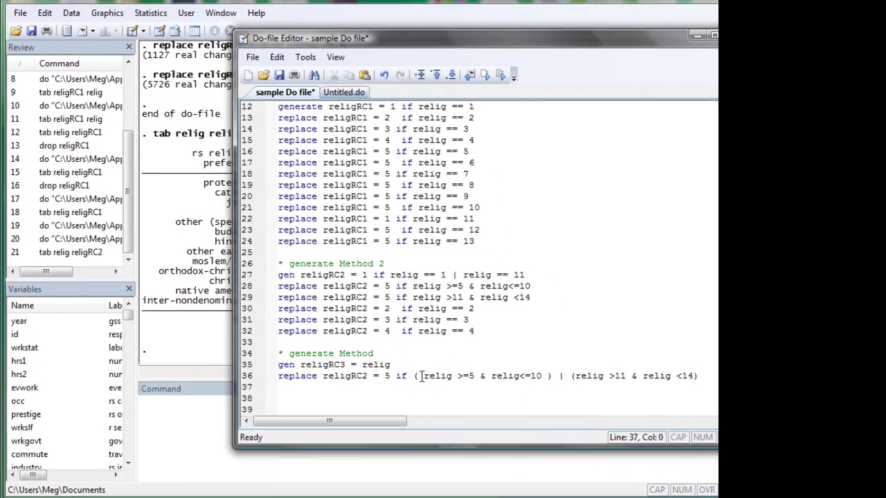
Add the line 'replace religRC3 = 1 if relig == 11'
left_click_drag(495, 402, 633, 402)
left_click_drag(535, 374, 543, 374)
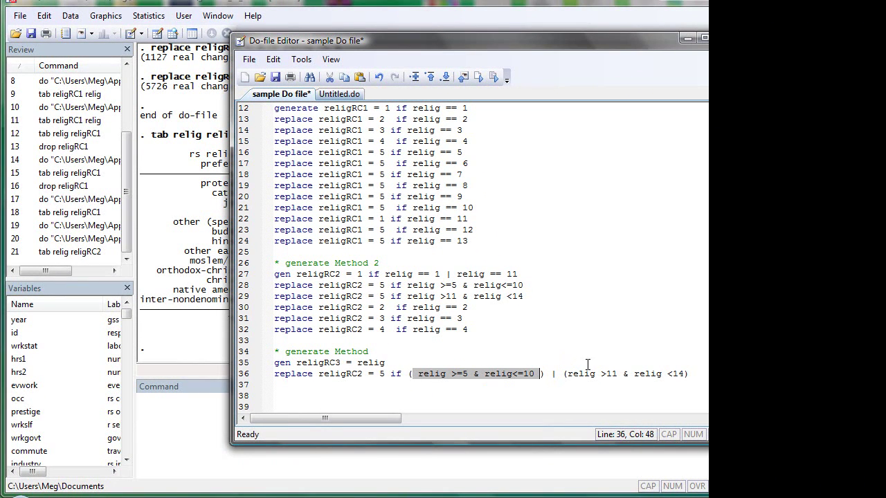
left_click(472, 374)
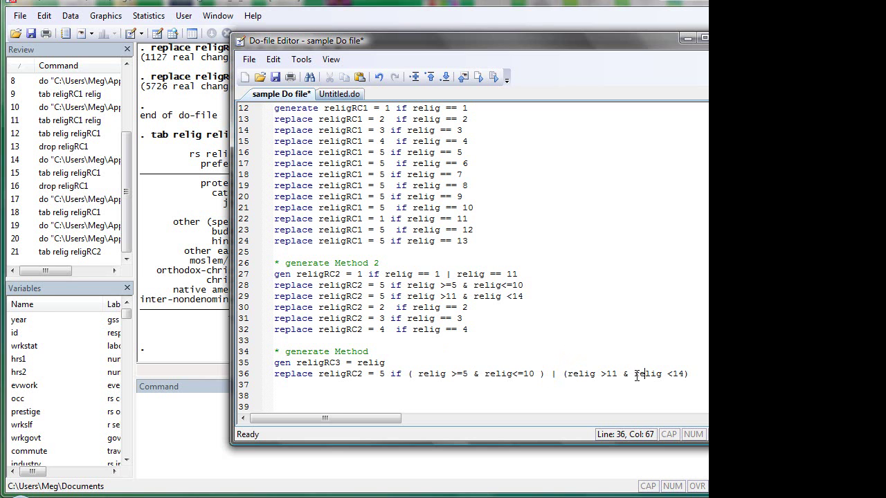
left_click(317, 385)
type("replace religRC3")
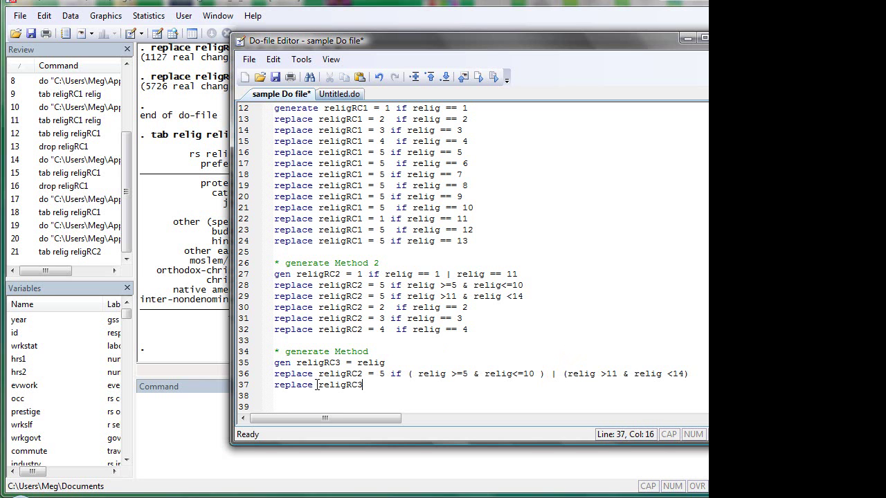
type(" = 1 if relig == 11")
key("Up")
key("Left")
key("Left")
key("Left")
key("Left")
key("Left")
key("Left")
key("Left")
key("Left")
key("Left")
key("Left")
key("Left")
key("Left")
key("Left")
key("Left")
key("Left")
key("Left")
Run the religRC3 recodes (529 and 468 changes) and tabulate relig by religRC3
left_click_drag(472, 385, 227, 363)
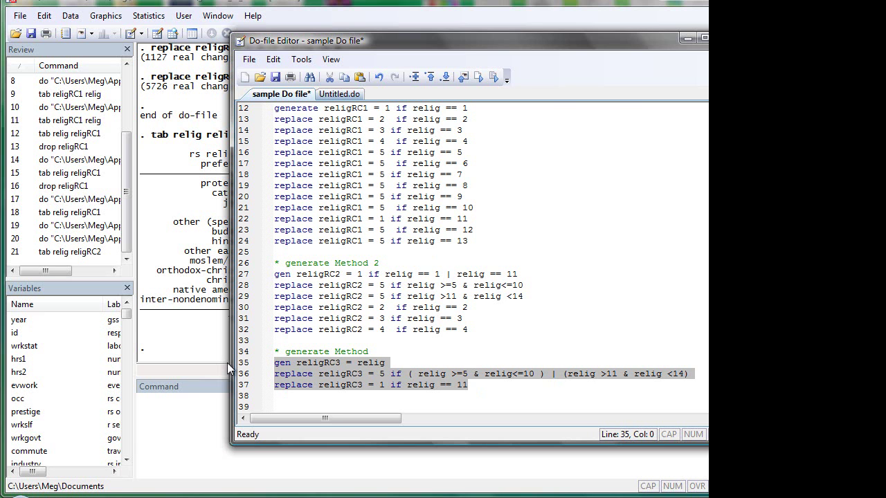
key("ctrl+d")
left_click(198, 385)
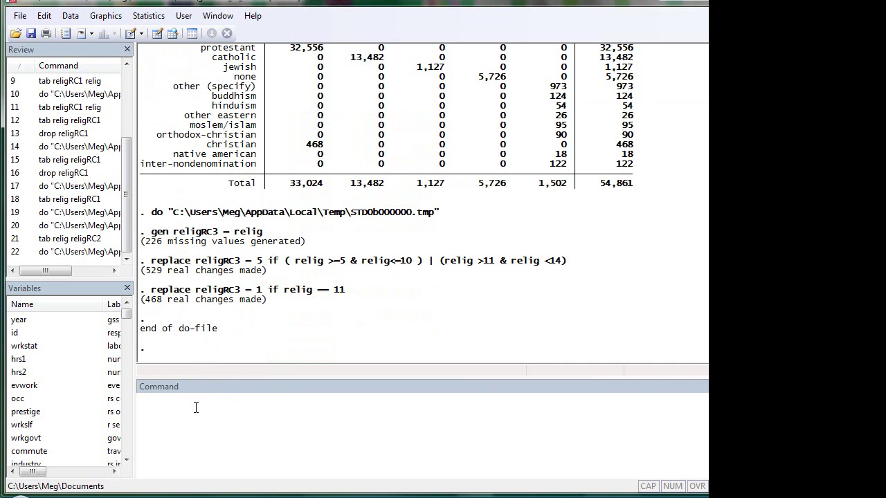
left_click(196, 408)
type("tab")
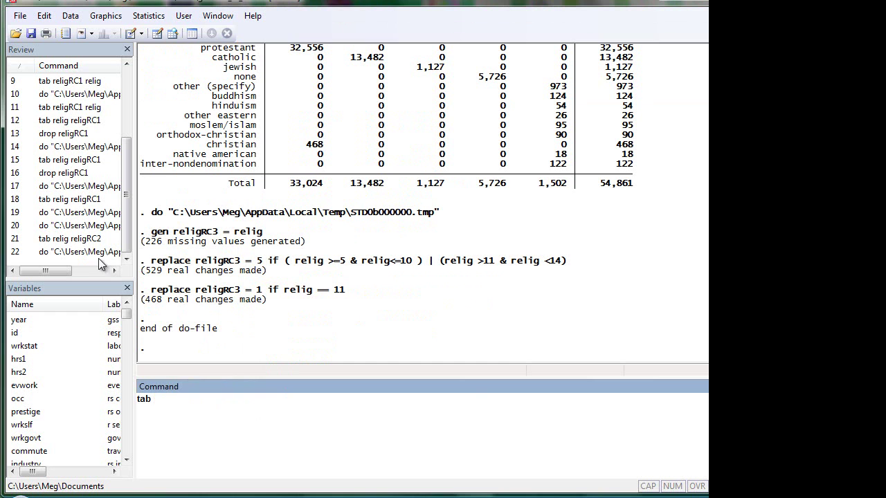
left_click(90, 238)
left_click(251, 408)
key("BackSpace")
type("3")
key("Return")
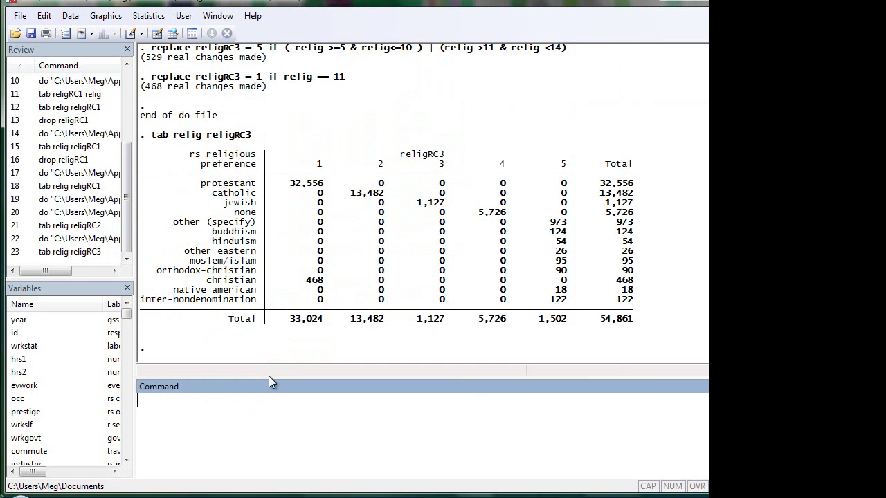
left_click(391, 252)
Return to the sample do-file and start a new line after the religRC3 block
key("alt+Tab")
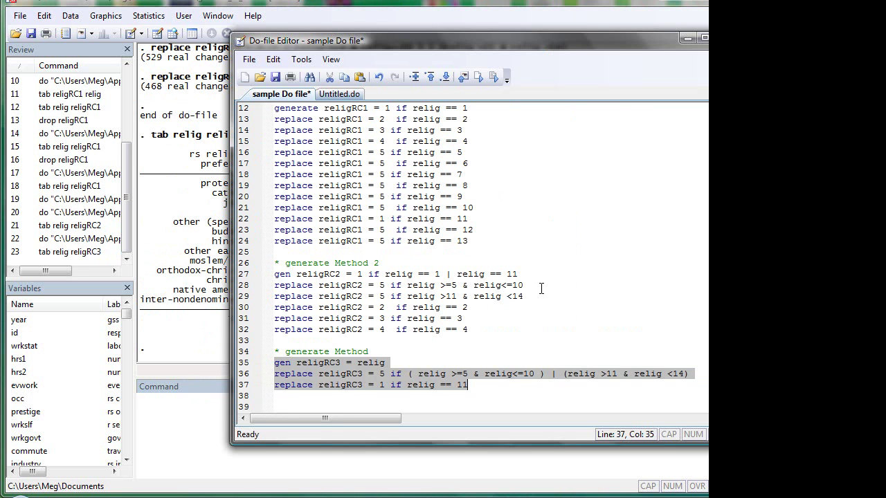
left_click(508, 311)
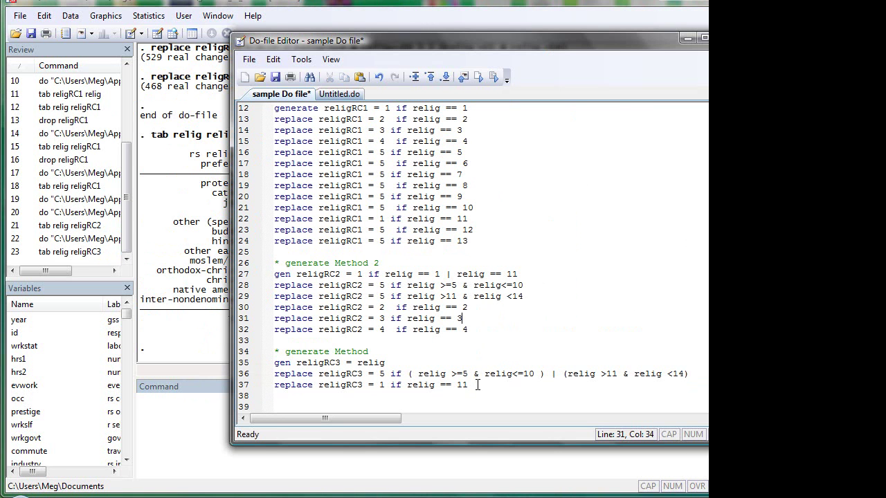
left_click(477, 385)
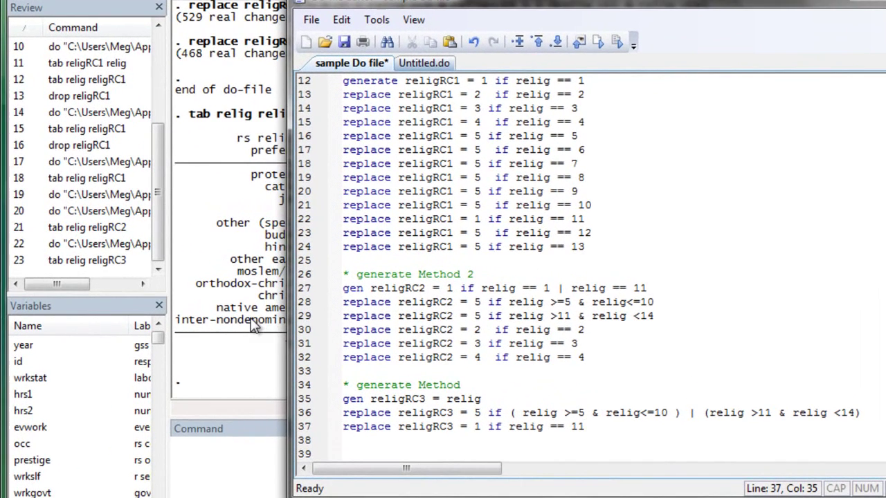
left_click(558, 288)
scroll(552, 284, "up", 4)
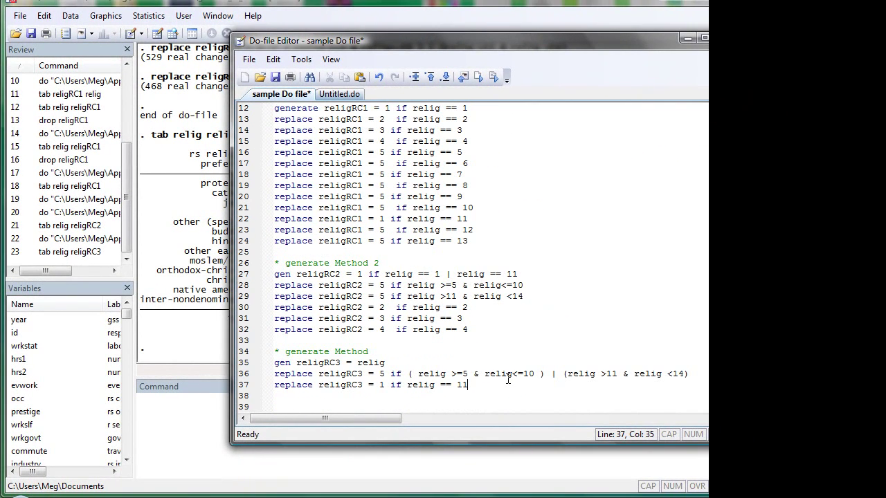
key("Return")
Run 'codebook drink drunk', fixing the mistyped 'code' command, and page through the output
left_click(217, 406)
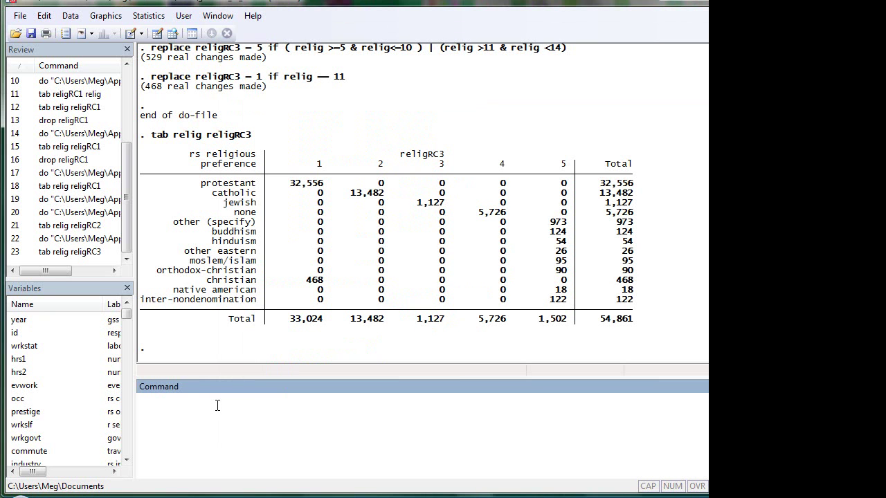
type("code drink drunk")
key("Return")
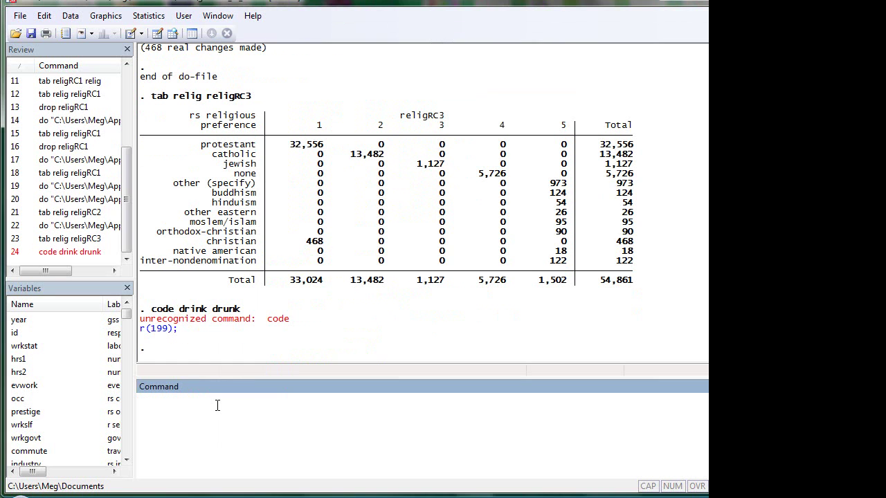
key("Page_Up")
type("book drink drunk")
key("Return")
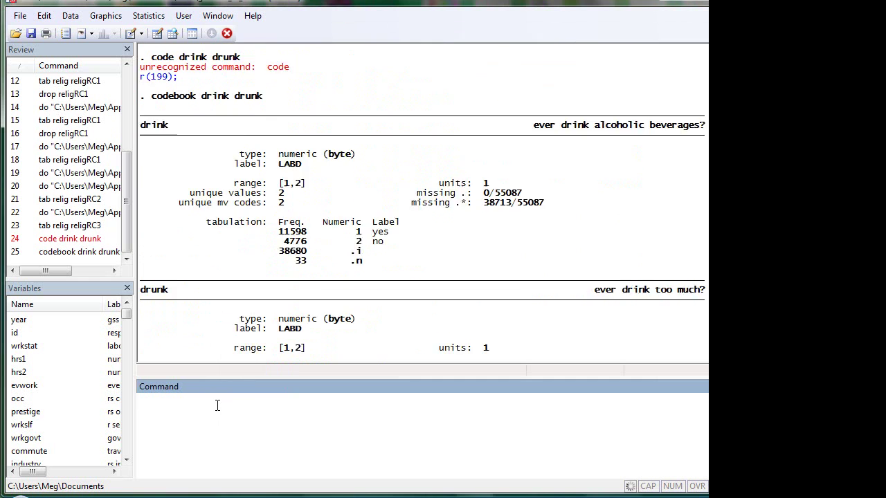
key("space")
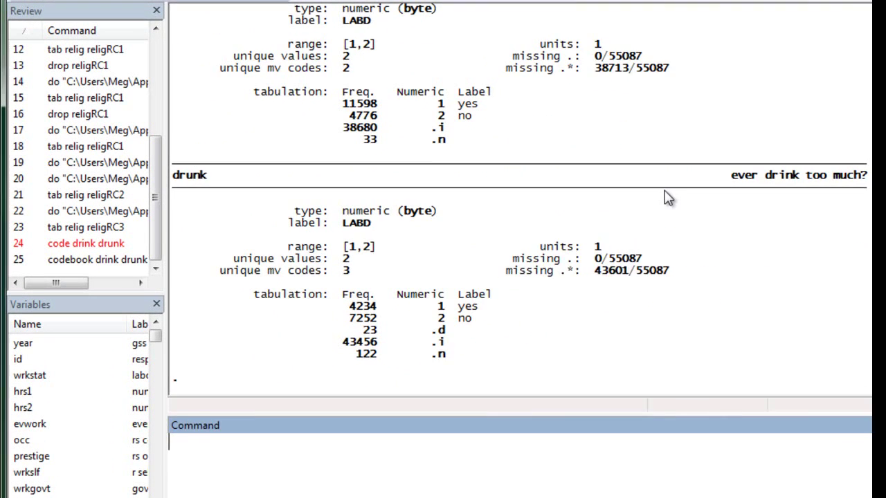
scroll(623, 194, "up", 5)
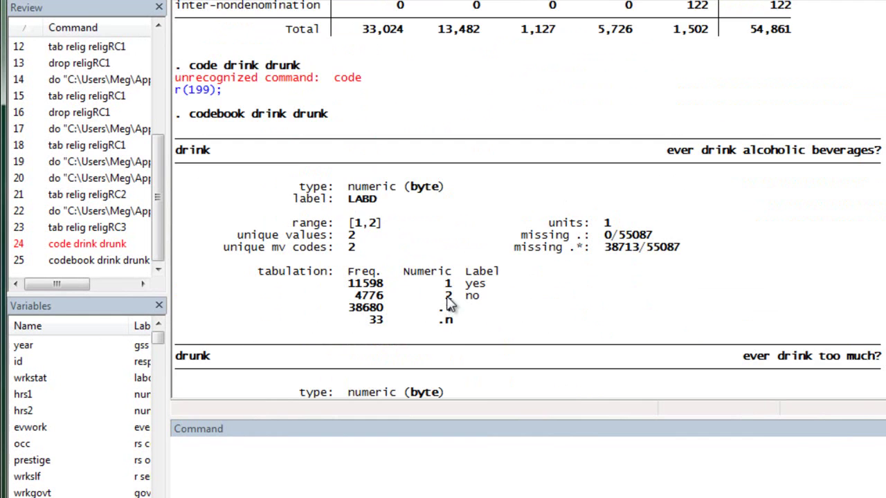
scroll(448, 308, "down", 5)
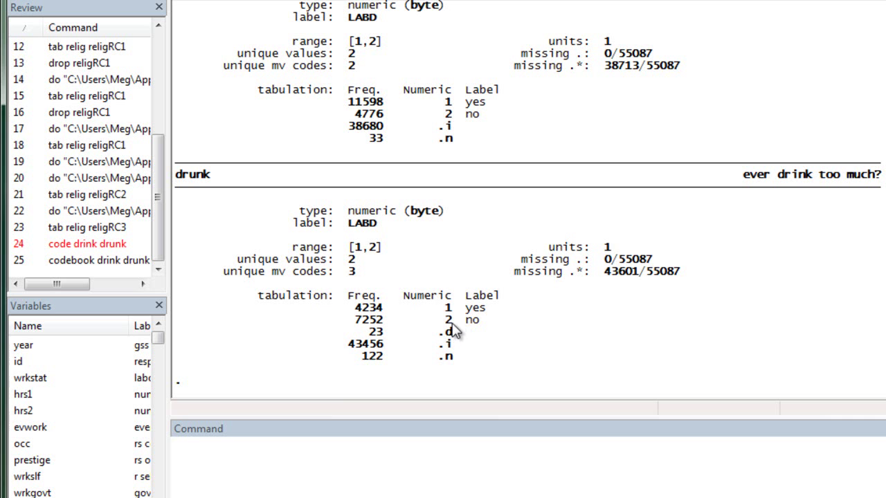
Recheck the drink codebook in the Results window, then return to the do-file
key("alt+Tab")
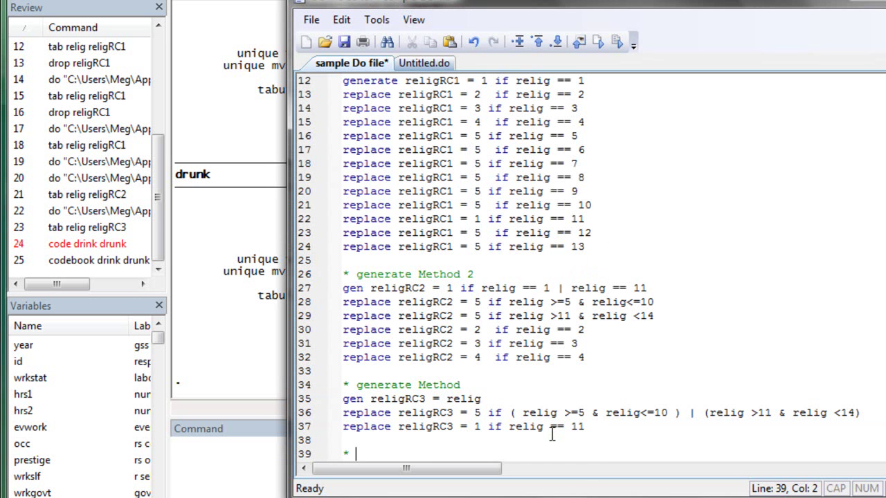
type("s")
key("BackSpace")
left_click(247, 205)
scroll(401, 180, "up", 2)
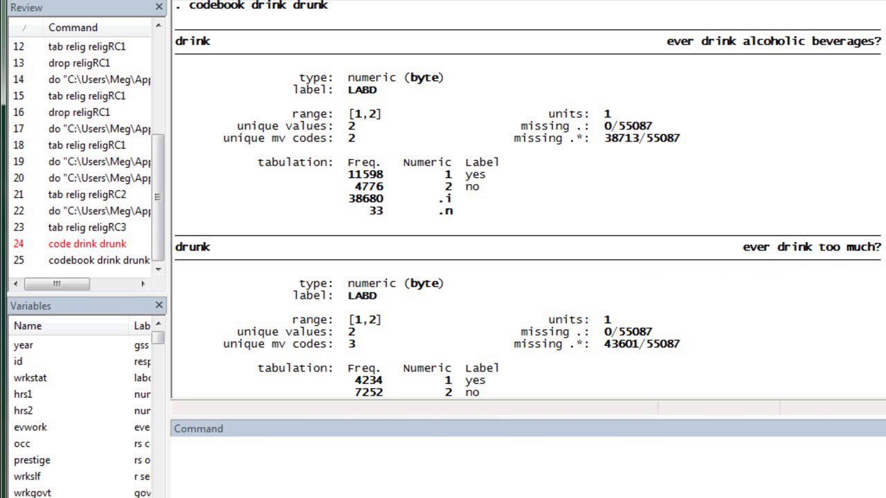
key("alt+Tab")
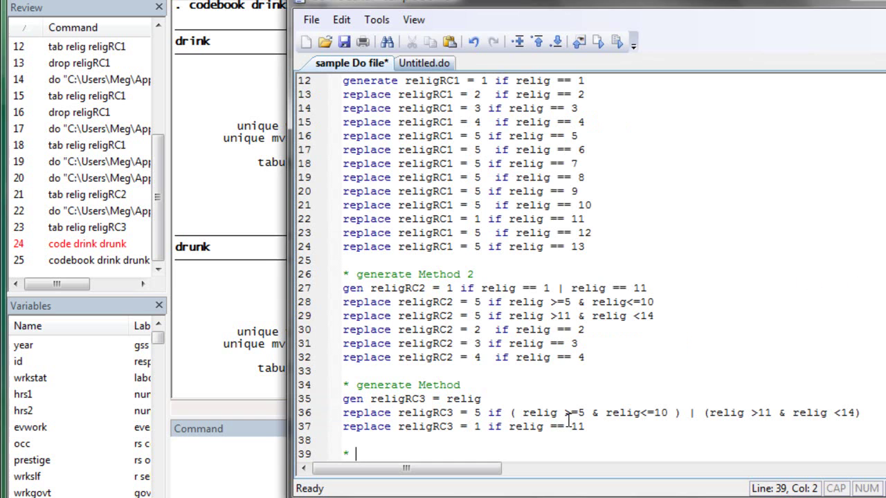
type("ge")
key("BackSpace")
key("BackSpace")
key("BackSpace")
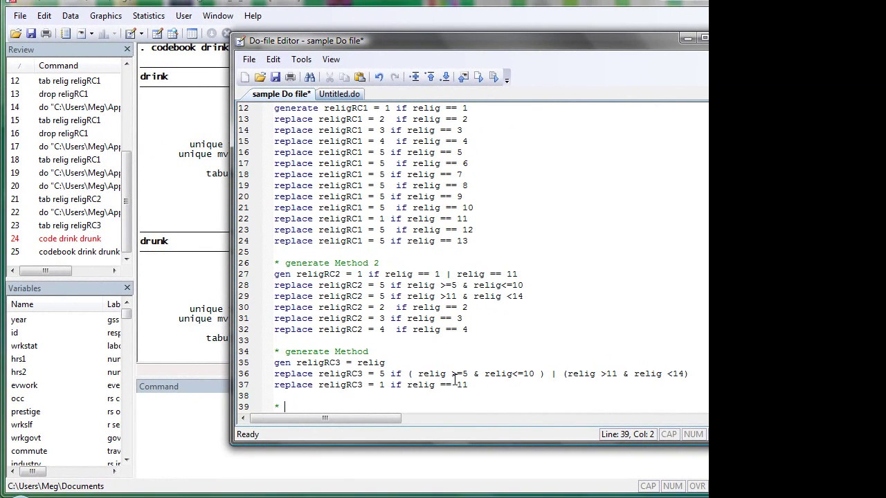
Write 'gen drinkDrunk = 1 if drink == 2' and start the drinkDrunk = 2 line for drinkers
key("Return")
type("gen ")
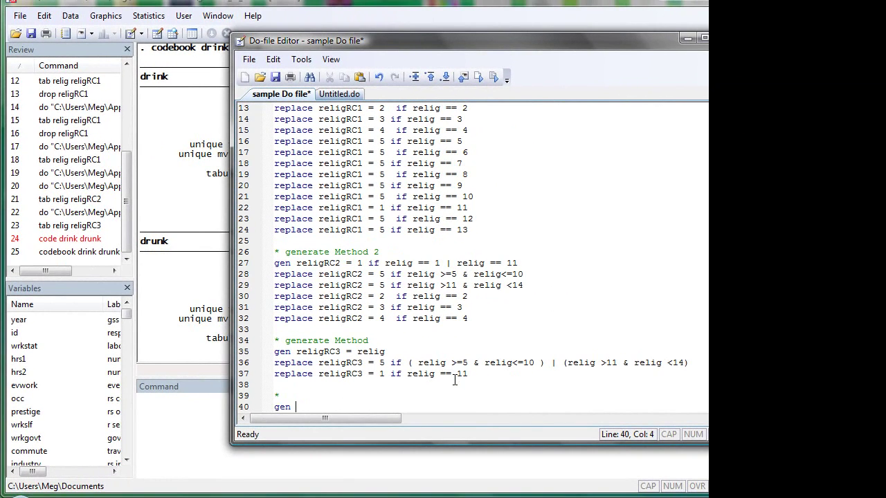
type("drink = ")
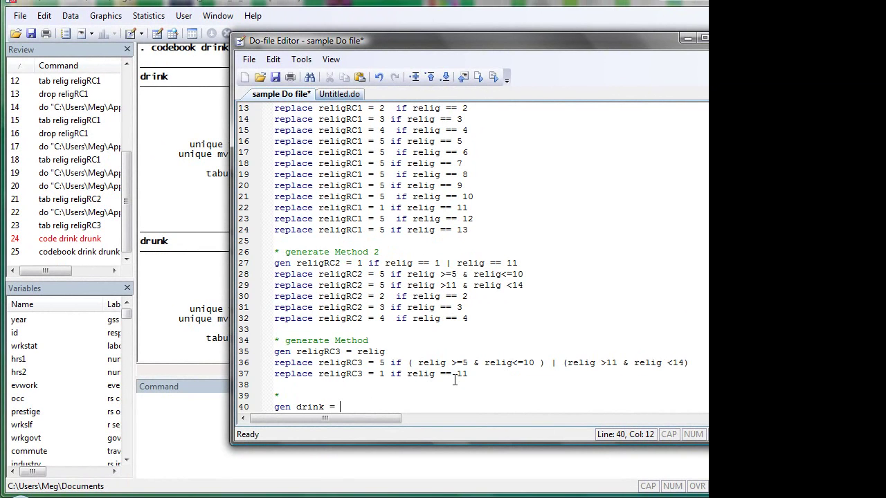
type("1 if")
key("Left")
key("Left")
key("Left")
type("Freq")
key("BackSpace")
key("BackSpace")
key("BackSpace")
key("BackSpace")
type("Drunk = 1 if drink == 1")
key("Return")
type("gen dri")
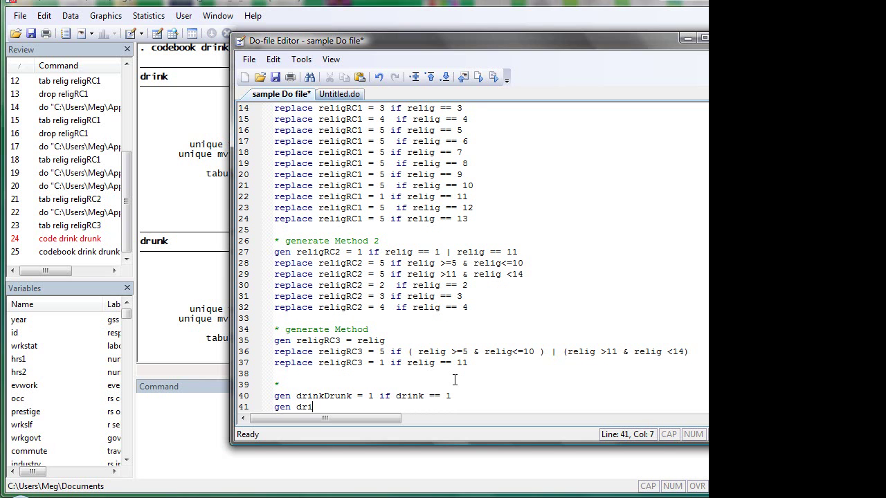
type("nkDrunk = 2 if drink ==")
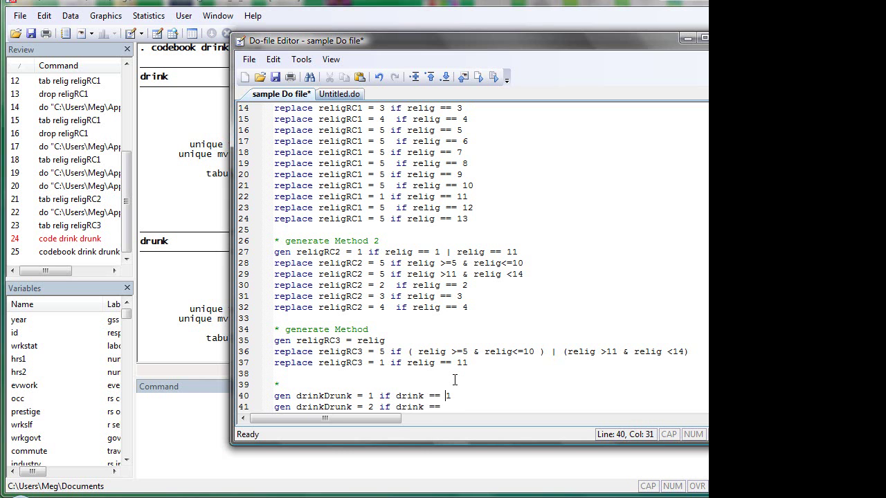
key("BackSpace")
type("2")
key("Down")
type("1 & drunk")
type("=")
Make line 41 a replace and add 'replace drinkDrunk = 3 if drink == 1 & drunk == 1'
key("End")
key("Return")
type("g")
key("Up")
key("BackSpace")
key("BackSpace")
key("BackSpace")
type("replace")
key("BackSpace")
type("replace drinkDunk")
key("BackSpace")
key("BackSpace")
key("BackSpace")
key("BackSpace")
type("run")
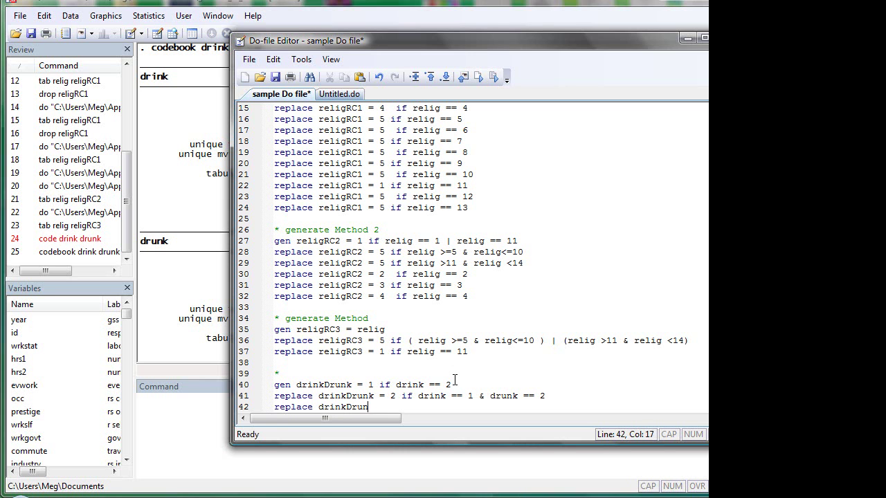
type("k = 3 if drink == 1 & drunk == 1")
left_click_drag(565, 405, 554, 413)
left_click(578, 395)
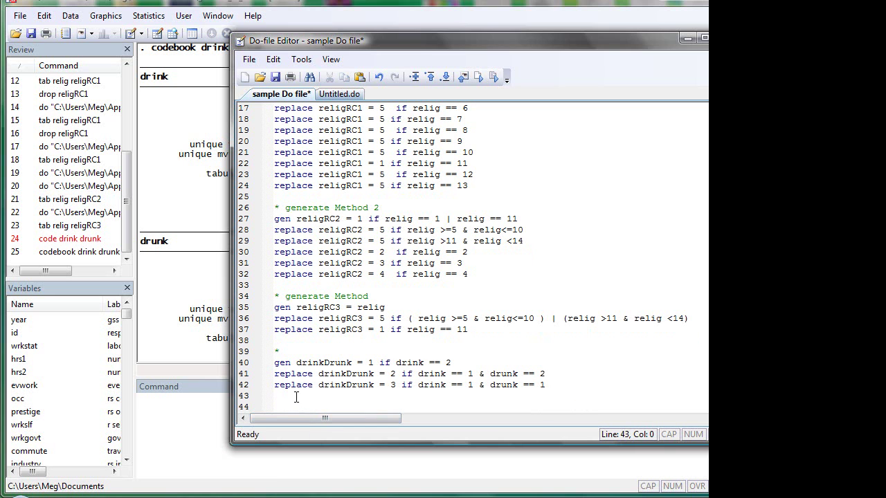
Label the block with the comment 'generate drinkDrunk' and select lines 40–42
left_click(299, 349)
type("generate d")
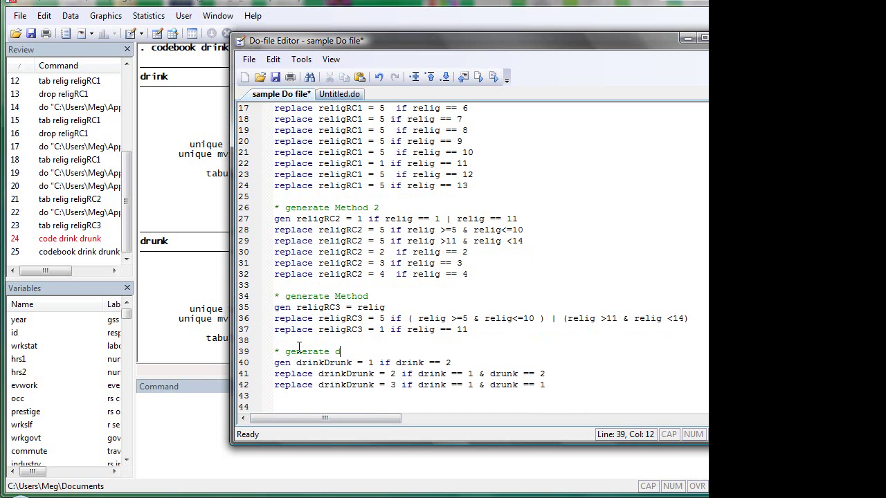
type("rinkDrunk")
left_click_drag(550, 386, 235, 357)
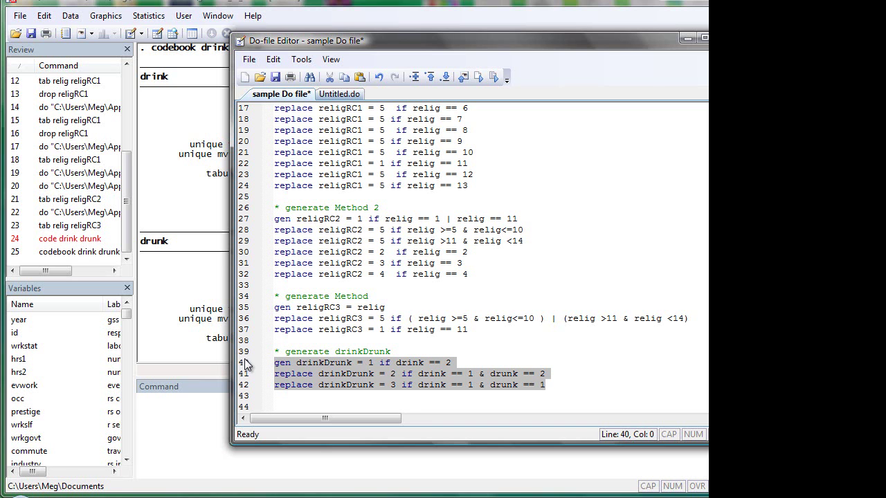
Run the drinkDrunk lines, tabulate drinkDrunk (4,776, 7,252, 4,234 cases), and return to the do-file
key("ctrl+d")
left_click(221, 342)
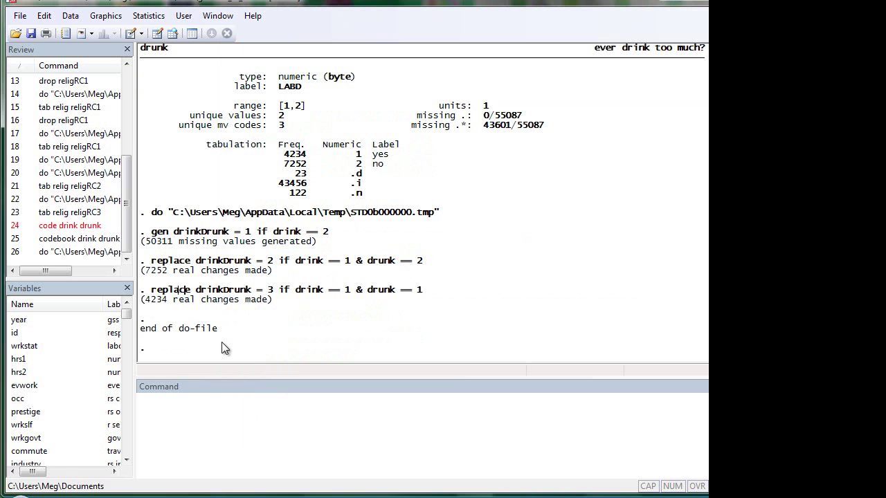
left_click(261, 419)
type("tab ")
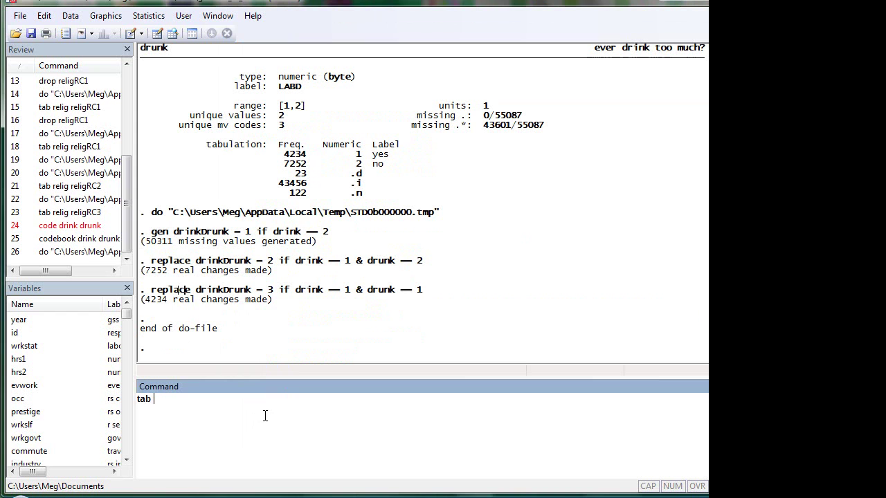
type("drinkDrunk")
key("Return")
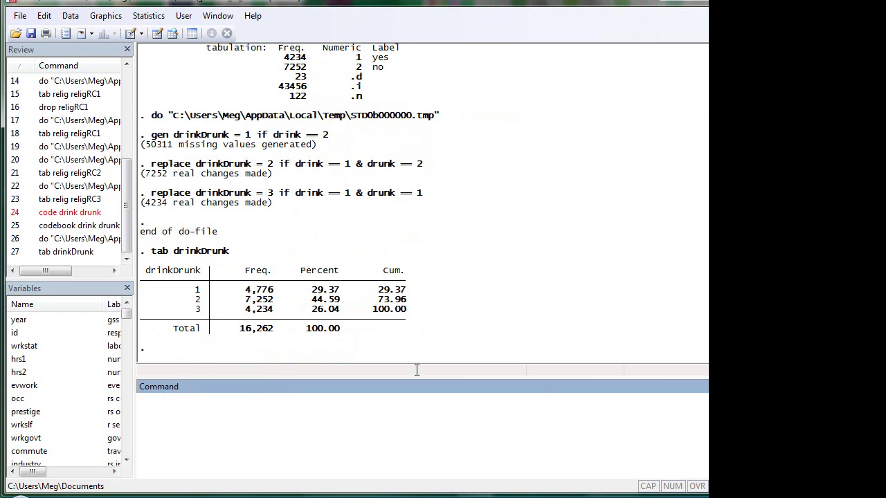
key("alt+Tab")
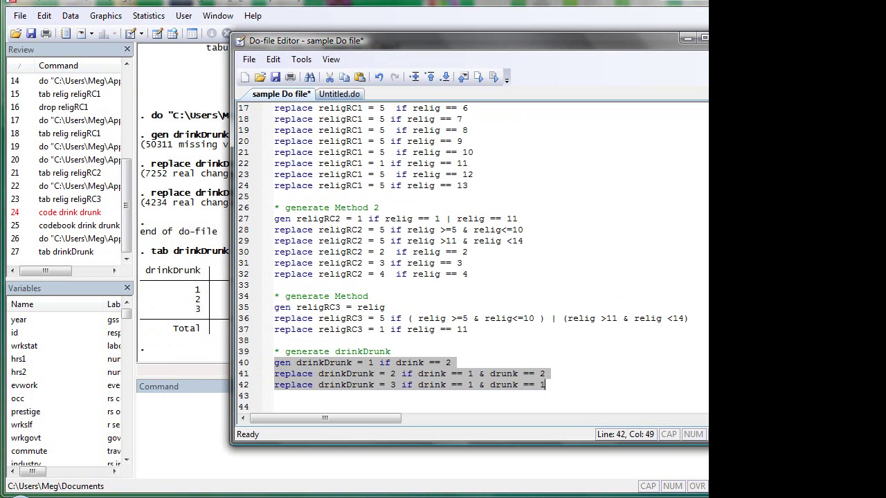
left_click(574, 387)
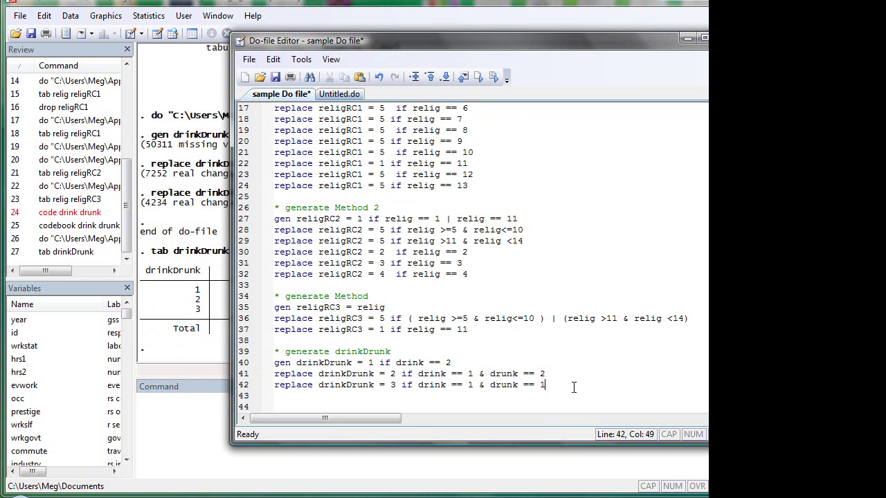
key("Down")
key("Down")
Add a '* generate random number' comment and 'gen randomUniform = uniform()', then select that line
type("*")
type("generat")
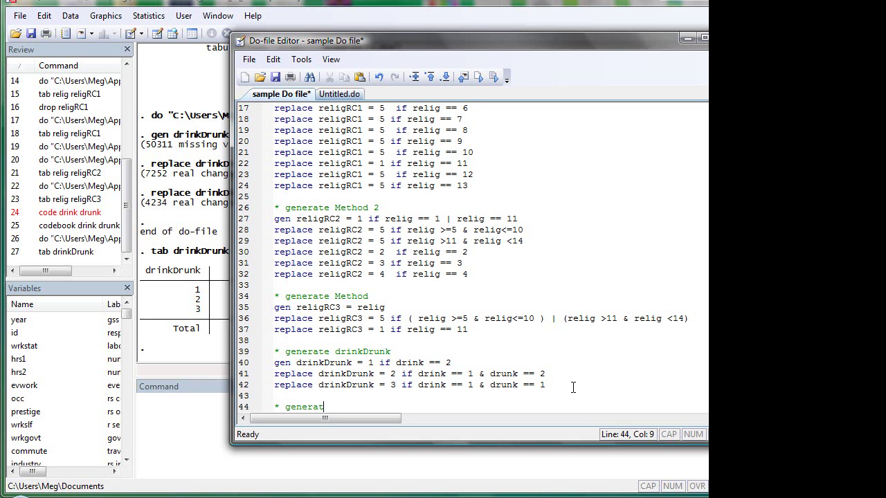
type("e random num")
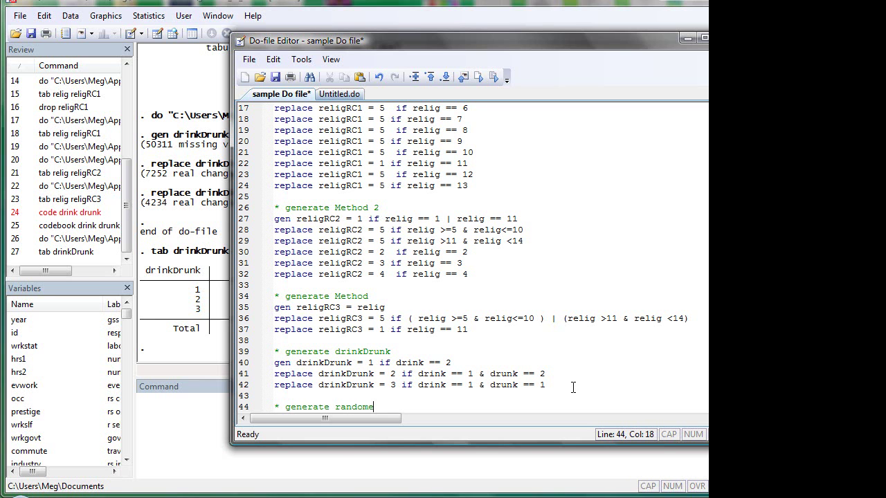
type("ber")
key("Return")
type("g")
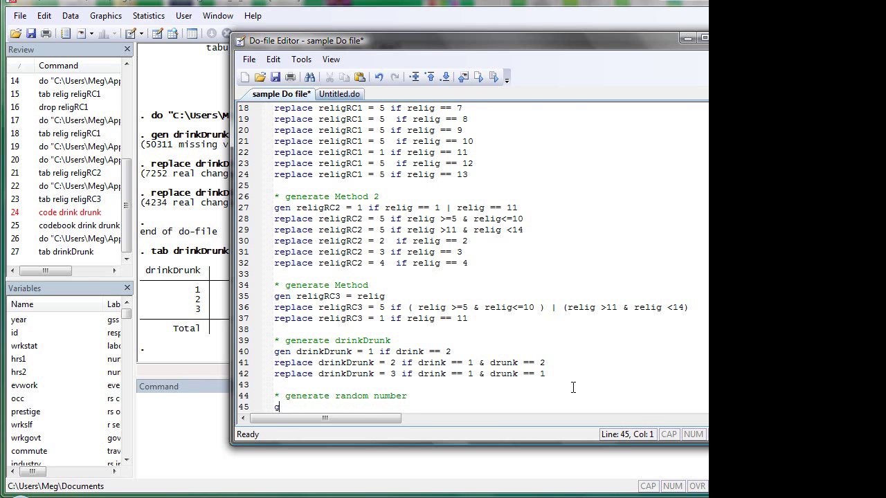
type("en randomUniform = uniform()")
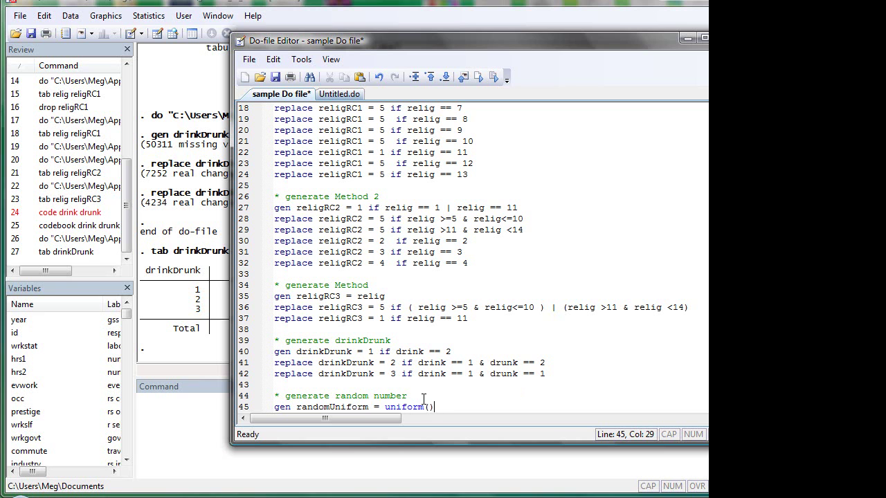
triple_click(408, 407)
Run the randomUniform line, then summarize it in detail: 55087 obs, mean .5003375, SD .2887309
key("ctrl+d")
left_click(169, 306)
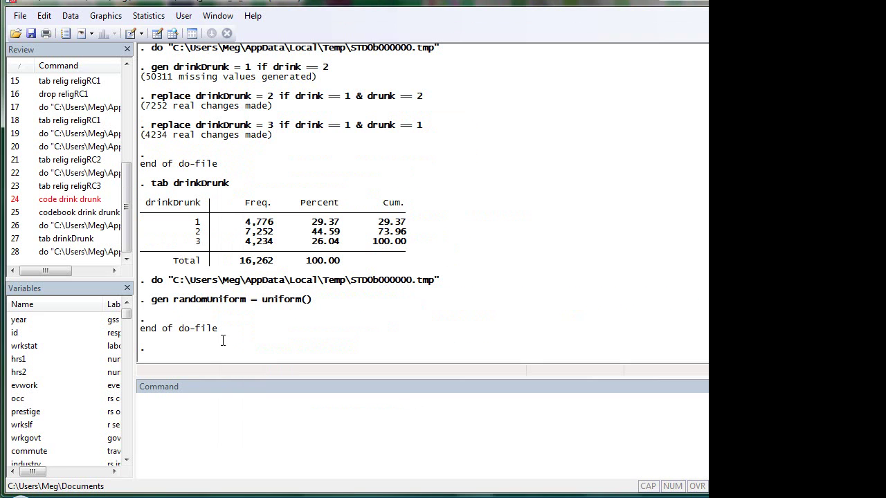
left_click(264, 447)
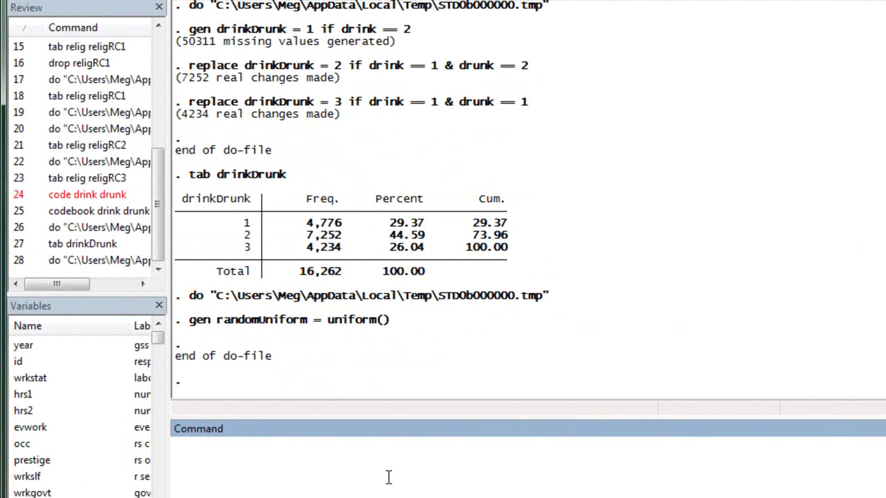
type("sum randomUniform")
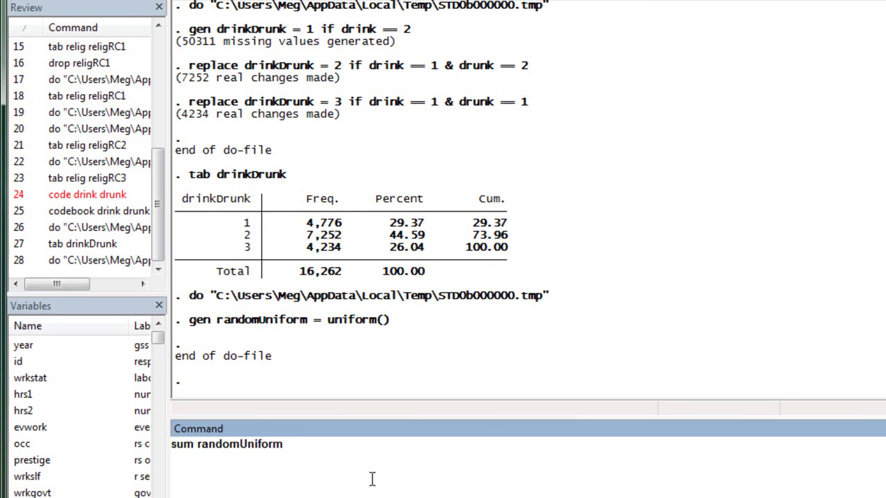
type(",d")
key("Return")
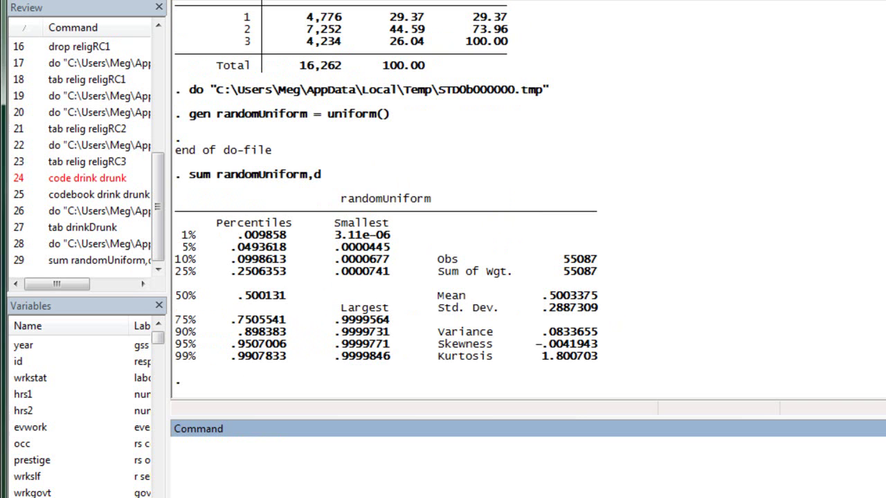
Back in the do-file, start a fresh line below the randomUniform code on line 45
key("alt+Tab")
left_click(637, 294)
left_click(556, 438)
key("Return")
key("Return")
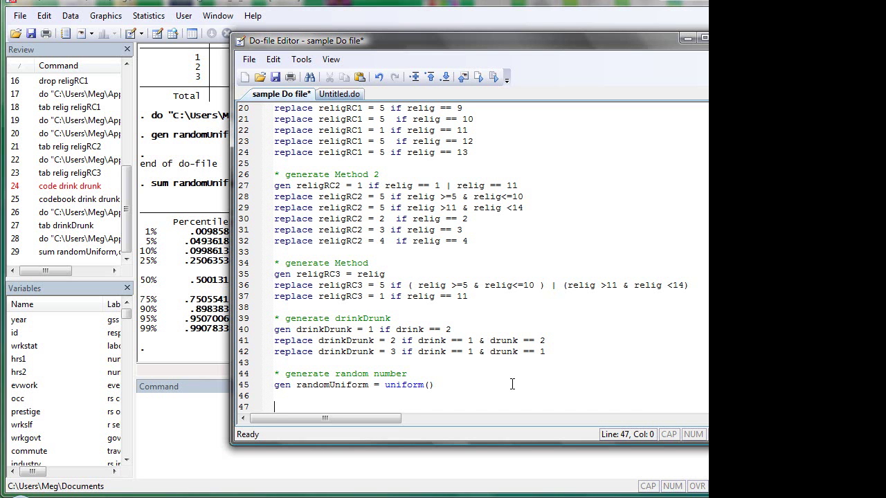
Write line 47: gen partitionIdx = 1 if randomUniform > 0.4
type("gen partitionId")
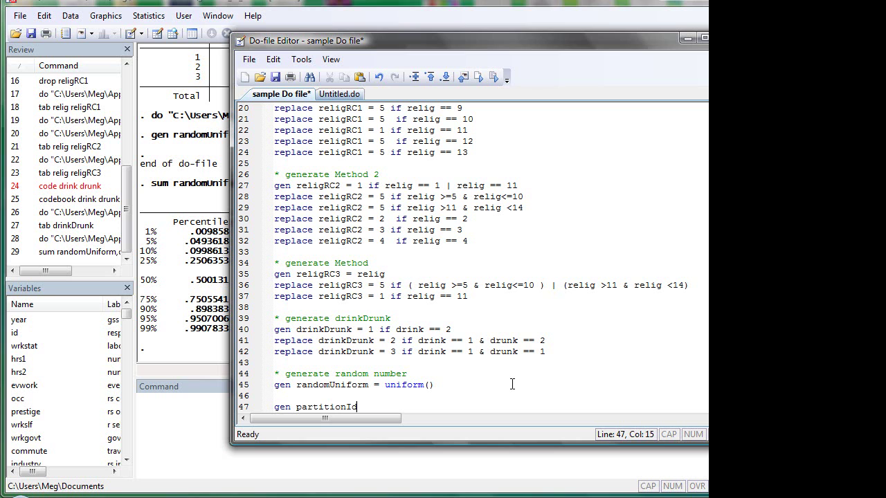
type("x = 1 if")
double_click(337, 385)
key("ctrl+c")
left_click(441, 409)
key("ctrl+v")
type(">0.4")
key("Left")
key("Left")
key("Left")
key("Left")
key("Right")
key("End")
key("Return")
Add line 48, replace partitionIdx = 0 if randomUniform <=0.4, and run both lines
type("gen")
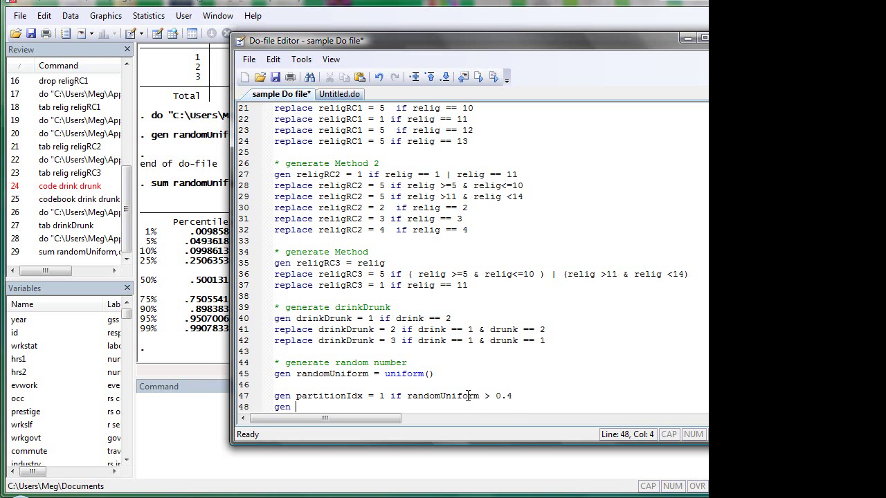
key("BackSpace")
key("BackSpace")
key("BackSpace")
type("replace")
left_click_drag(296, 396, 386, 396)
key("ctrl+c")
left_click(355, 407)
key("ctrl+v")
key("BackSpace")
key("BackSpace")
type("0 if ra")
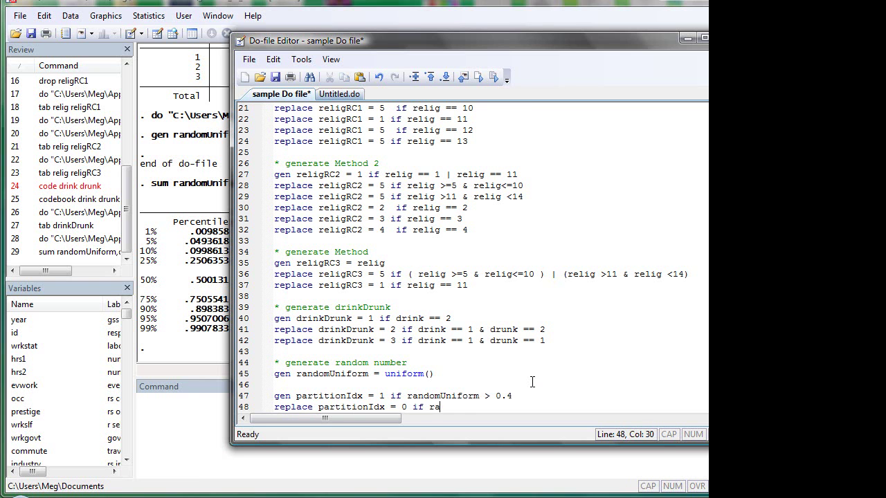
type("ndomUniform <=0.4")
left_click_drag(552, 410, 213, 397)
key("ctrl+d")
Run tab partitionIdx: 22,000 zeros (39.94%) and 33,087 ones (60.06%)
left_click(185, 401)
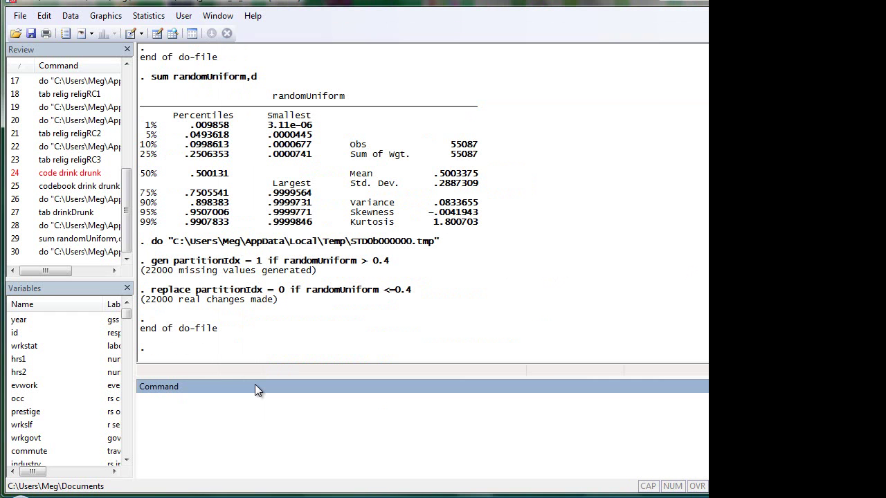
type("tab partitionIdx")
key("Return")
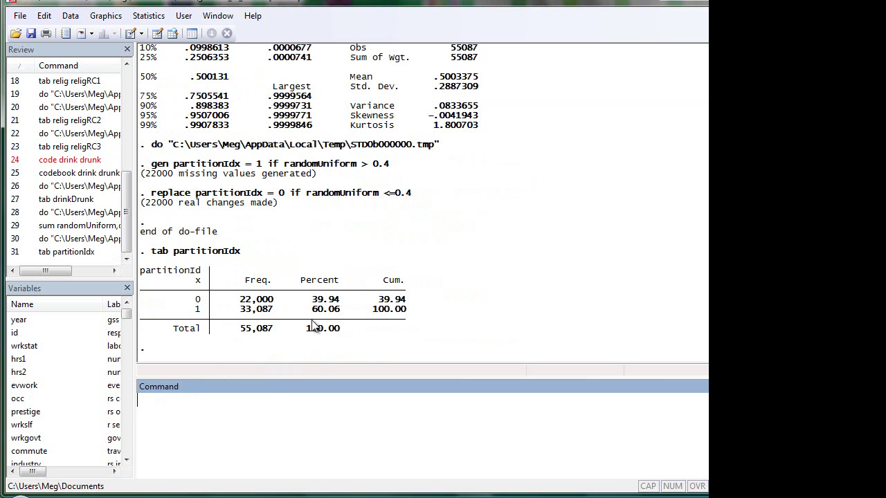
left_click_drag(316, 317, 342, 313)
left_click(334, 312)
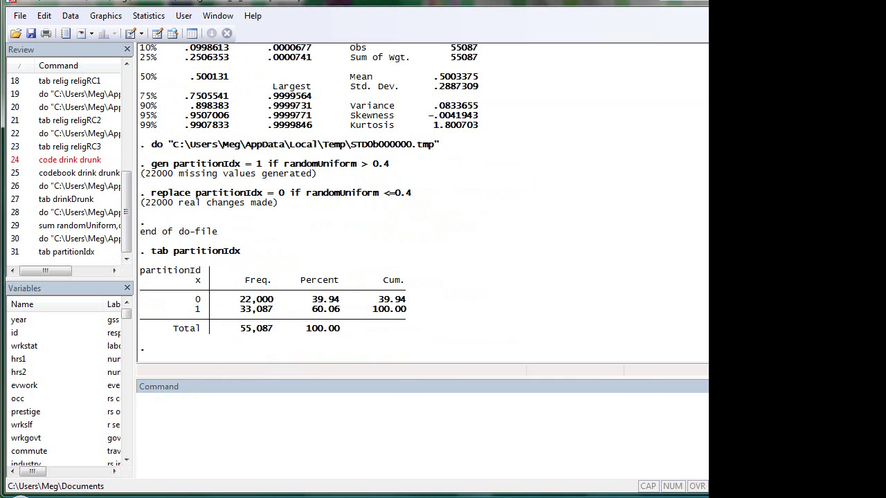
Add and run 'tab sex' and 'tab sex if partitionIdx == 1' in the do-file
key("alt+Tab")
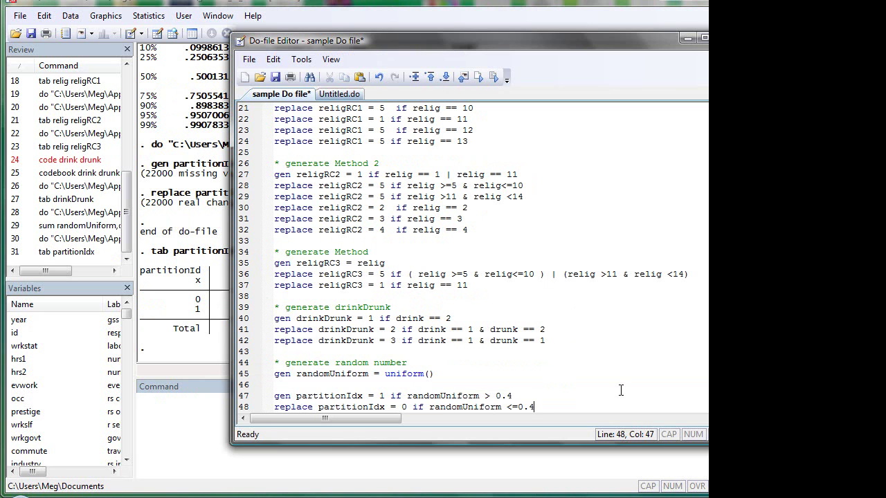
key("Return")
key("Return")
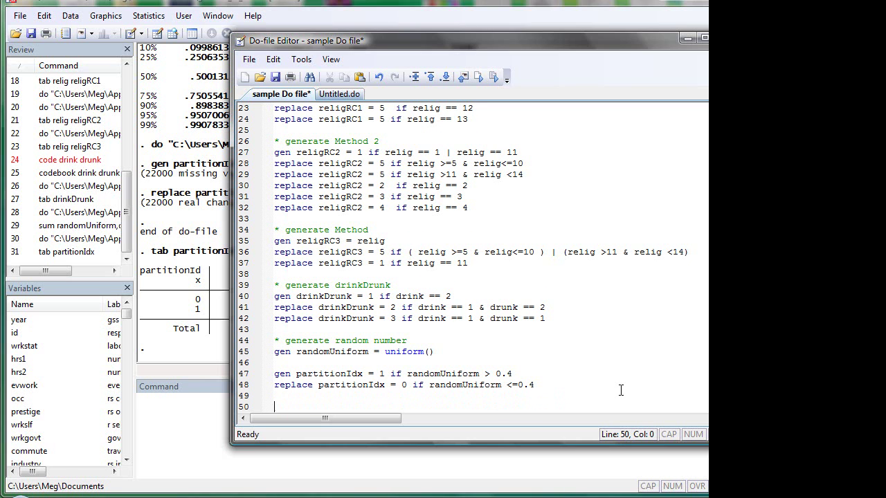
type("tab sex")
key("Return")
key("Return")
type("tab sex")
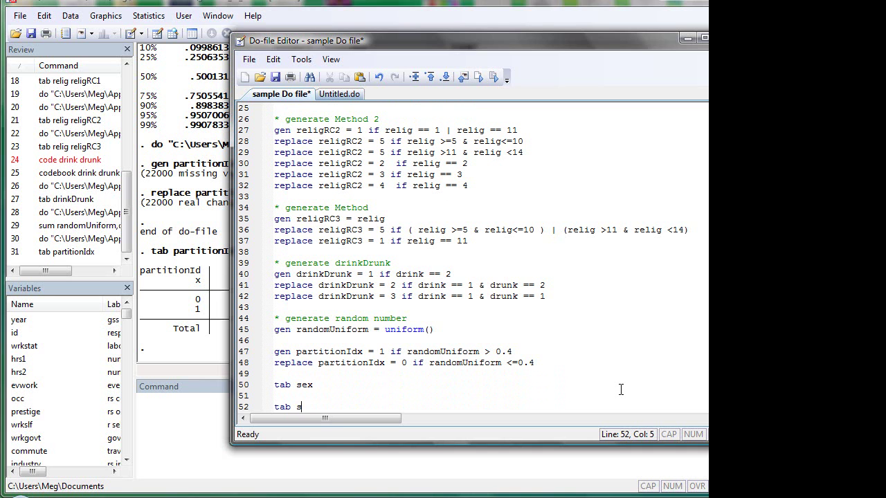
type(" if par")
key("BackSpace")
key("BackSpace")
key("BackSpace")
type("partitionIdx == 1")
left_click_drag(473, 405, 268, 385)
key("ctrl+d")
left_click(199, 316)
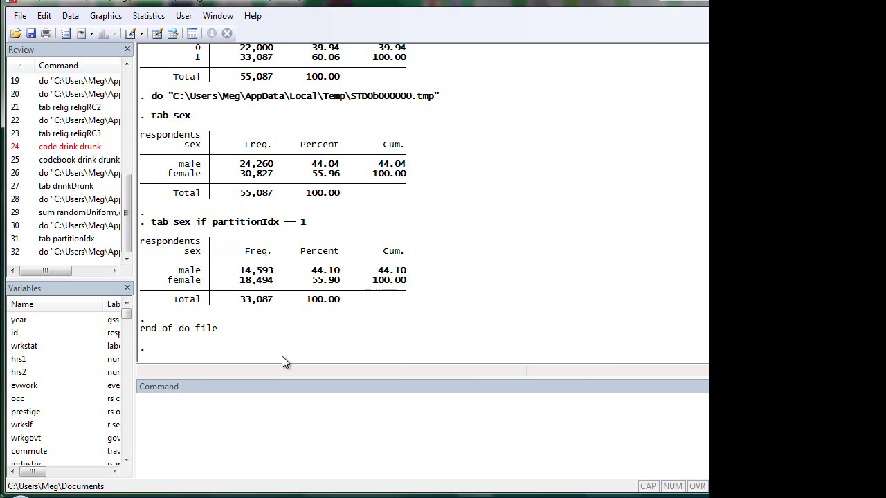
Run drop partitionIdx from the Command window
left_click(279, 399)
type("drop partitionIdx")
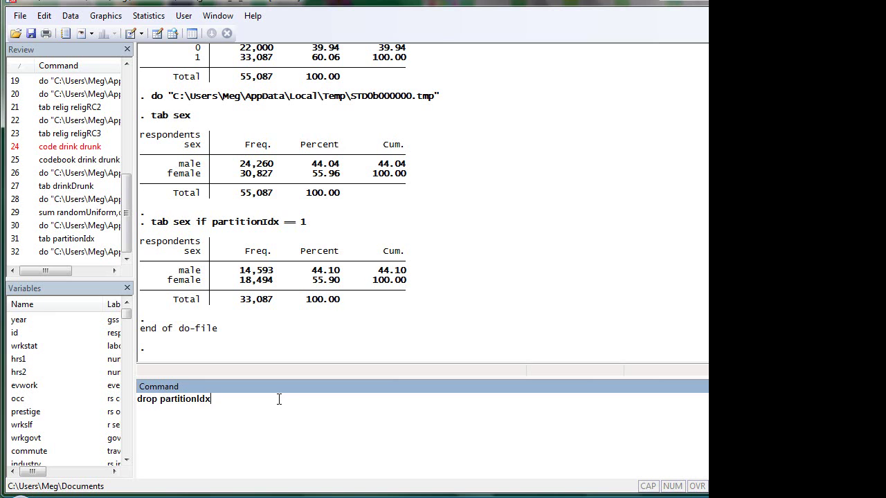
key("Return")
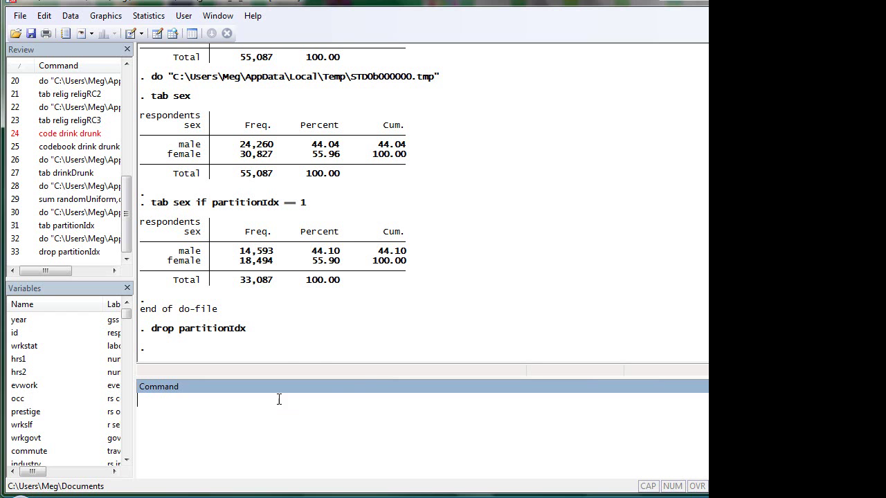
Start a new '*' comment line below the sex tabulations in the do-file
key("alt+Tab")
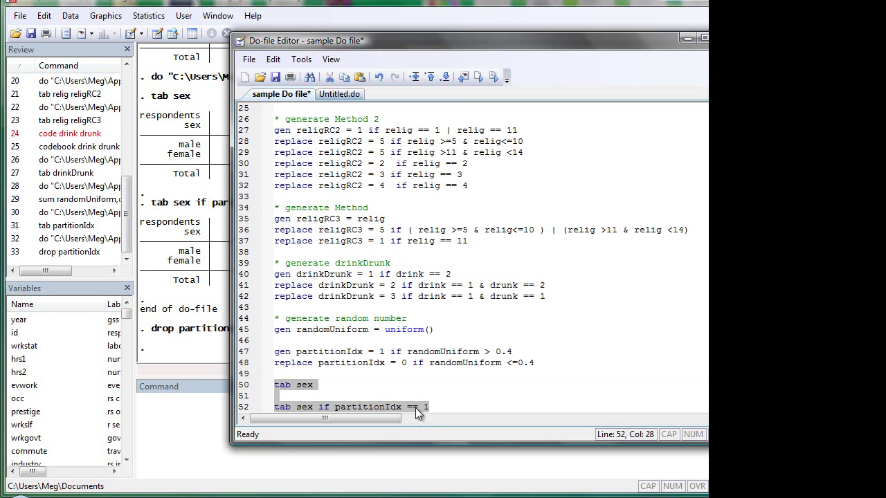
left_click(497, 410)
key("Return")
key("Return")
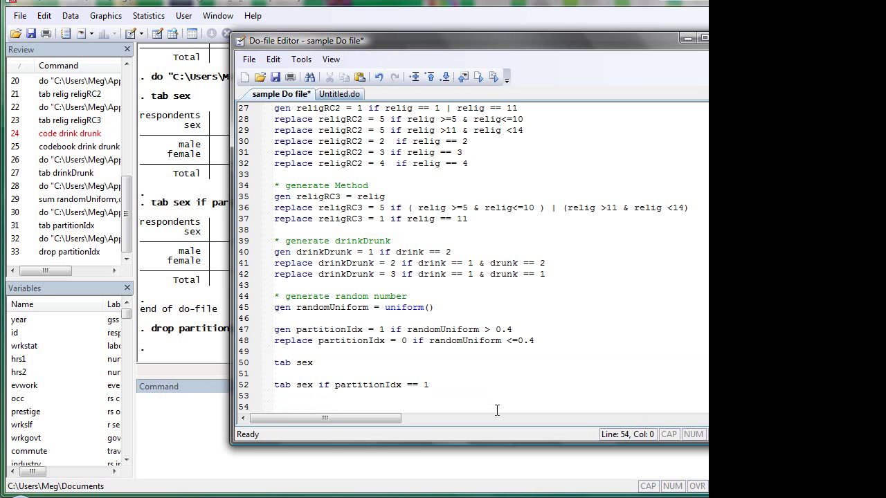
type("*")
Tabulate sex including missing values with tab sex, mi
left_click(195, 425)
type("tab sex, mi")
key("Return")
Run tab drink, mi: 11,598 yes, 4,776 no, 38,680 .i, 33 .n
key("Page_Up")
key("BackSpace")
key("BackSpace")
key("BackSpace")
key("BackSpace")
key("BackSpace")
key("BackSpace")
key("BackSpace")
type("relig")
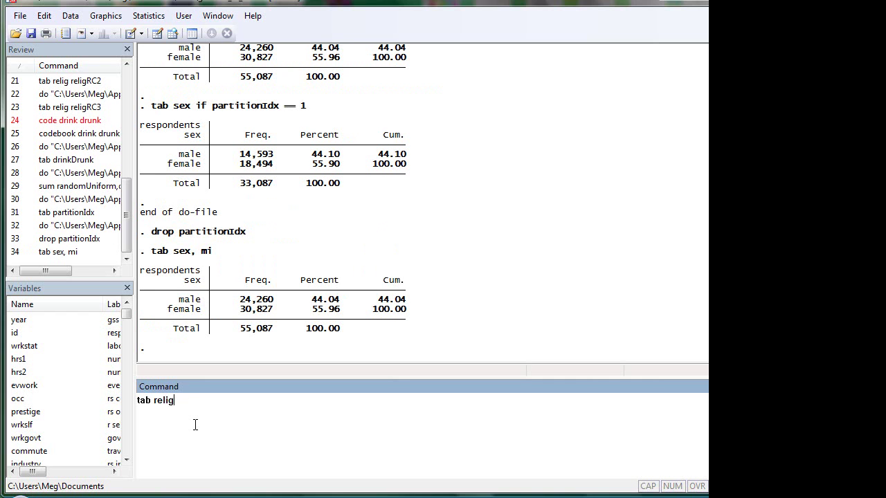
key("BackSpace")
key("BackSpace")
key("BackSpace")
key("BackSpace")
key("BackSpace")
type("drink, mi")
key("Return")
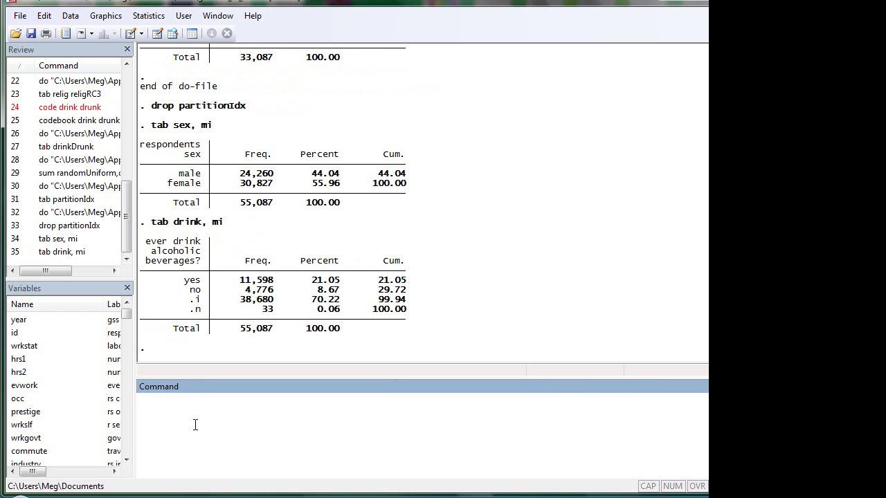
left_click_drag(236, 299, 246, 302)
left_click(246, 303)
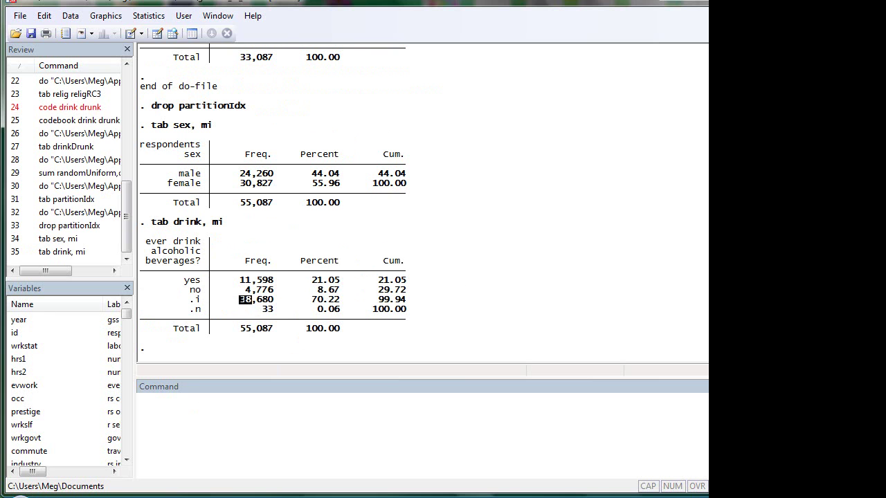
key("alt+Tab")
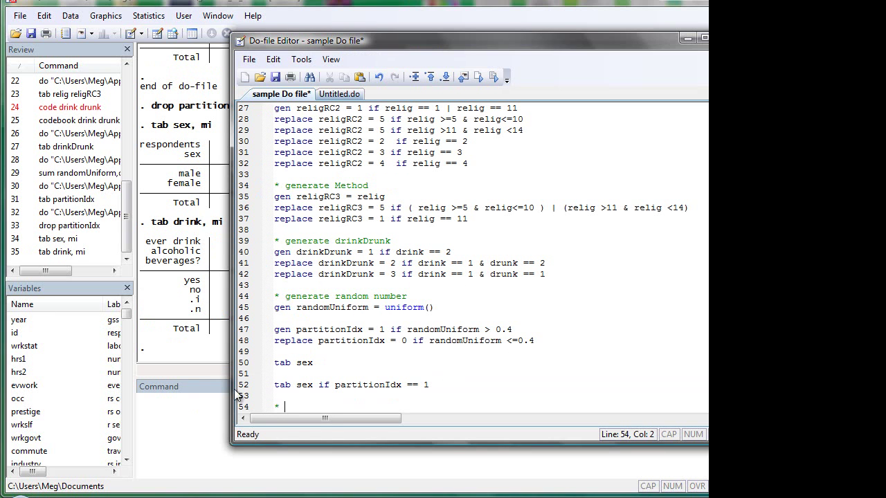
Create drinkBeta1 = 1 if drink>1 and tabulate it, giving 43,489 cases coded 1
left_click(175, 440)
type("gen drink")
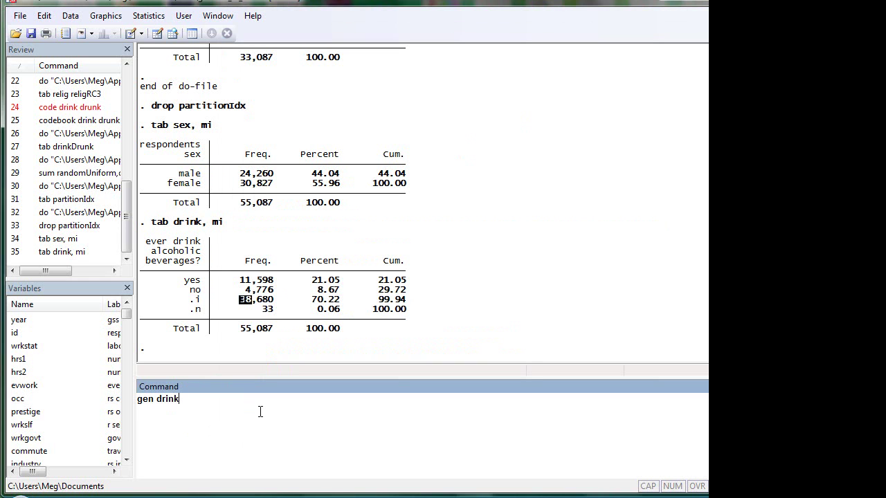
type("Beta1 = 1 if drink>2")
key("BackSpace")
type("1")
key("Return")
type("tab drinkBet")
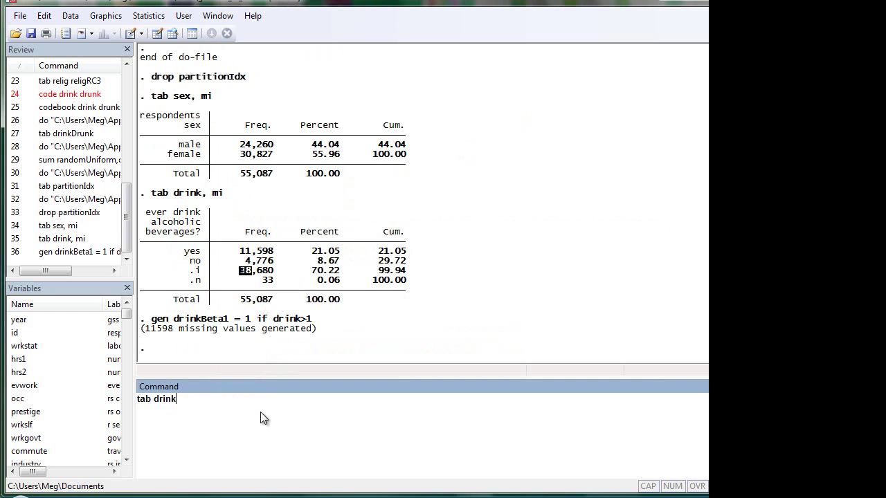
type("a1")
key("Return")
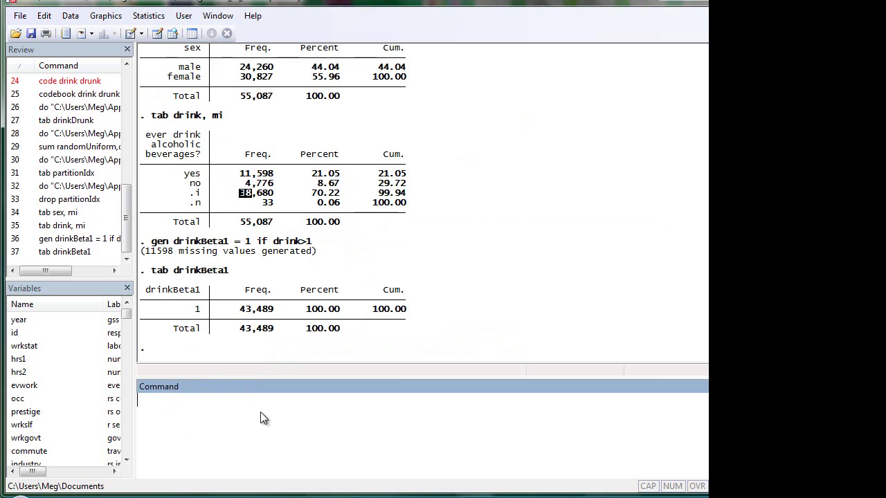